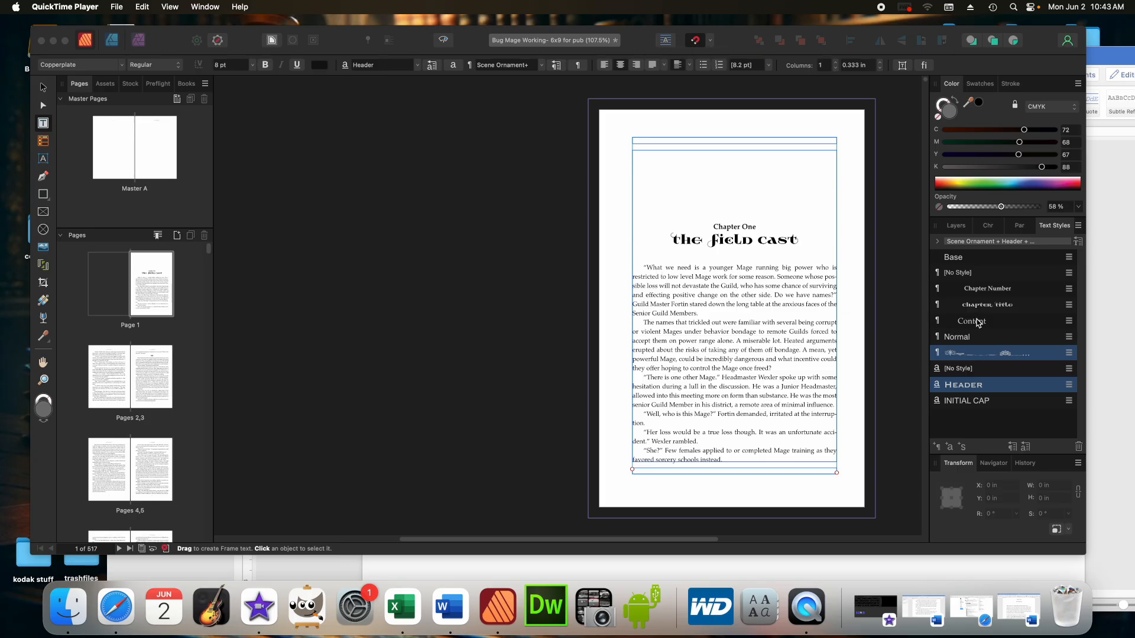
Step: Open the Content text style and review its font and paragraph spacing settings
click(1007, 324)
double_click(1007, 324)
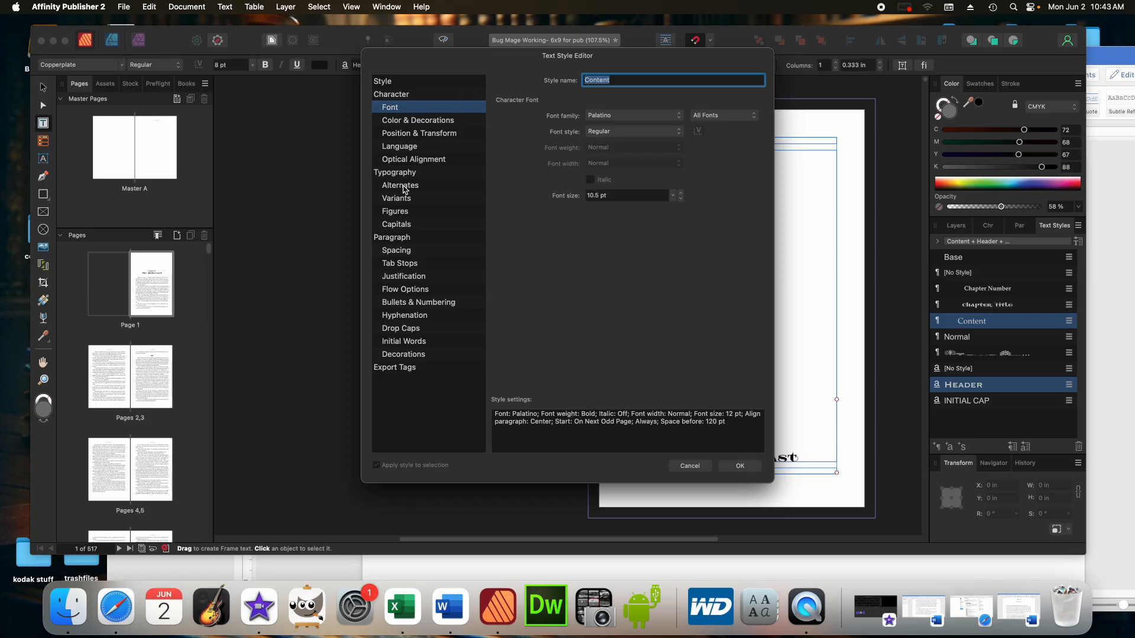
click(402, 254)
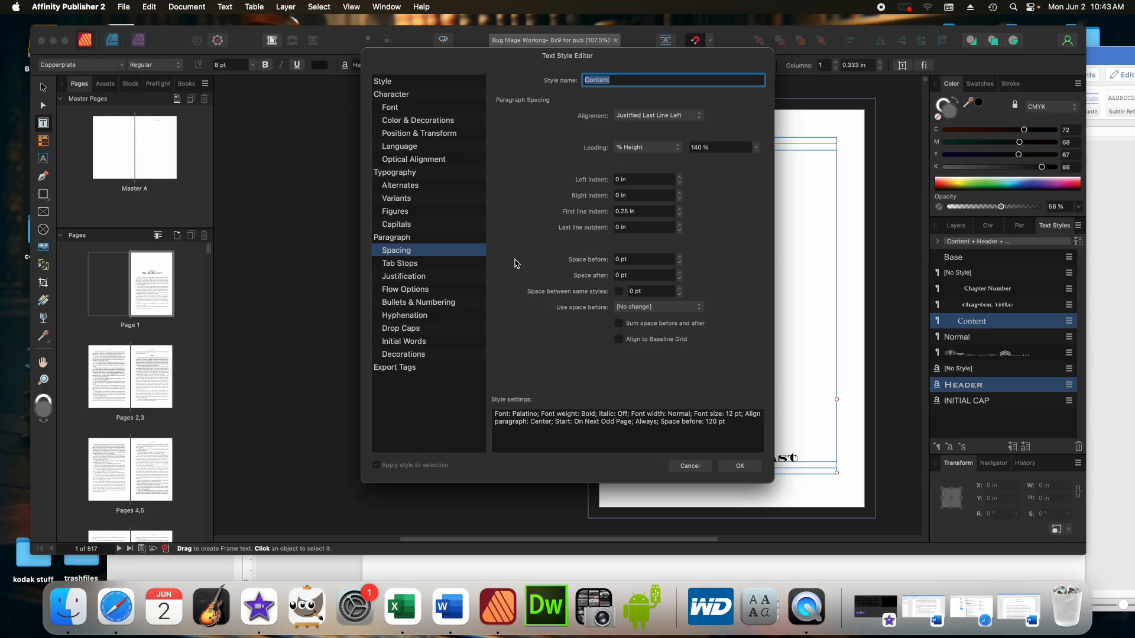
click(740, 466)
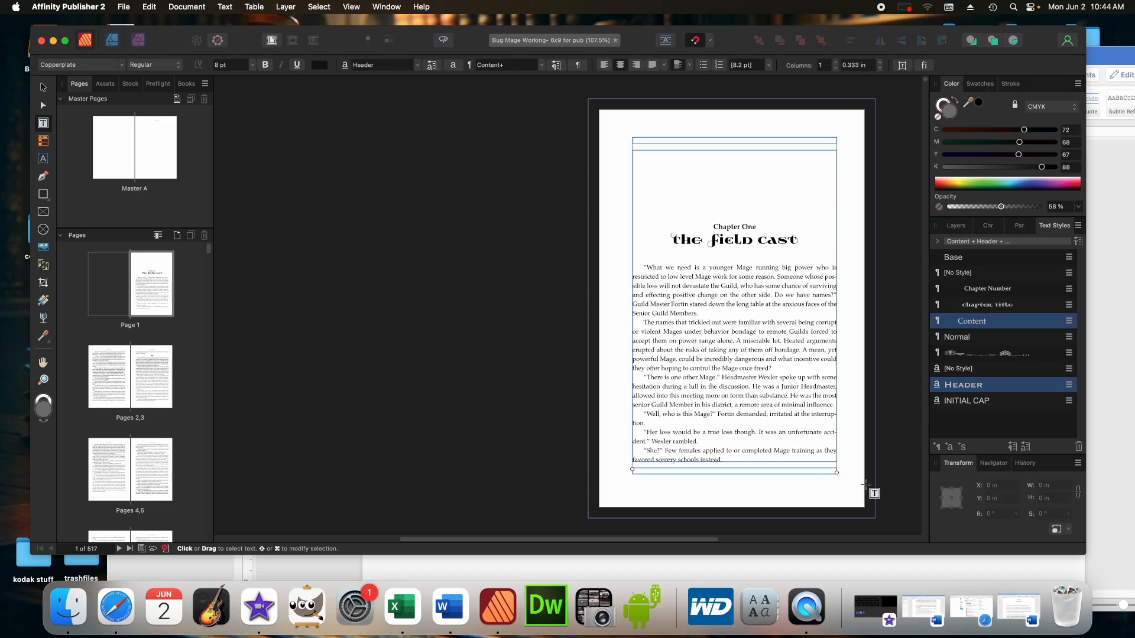
Step: Switch to the Bug Mage test manuscript in Word and compare its opening paragraph with the Affinity Publisher layout
click(1018, 608)
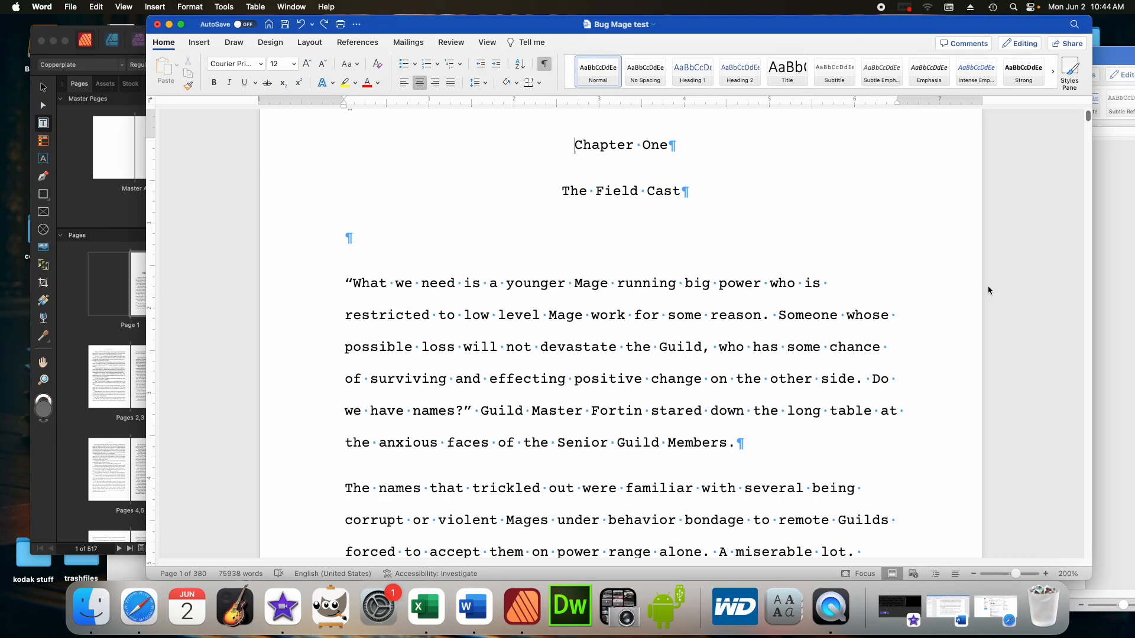
click(345, 283)
click(532, 283)
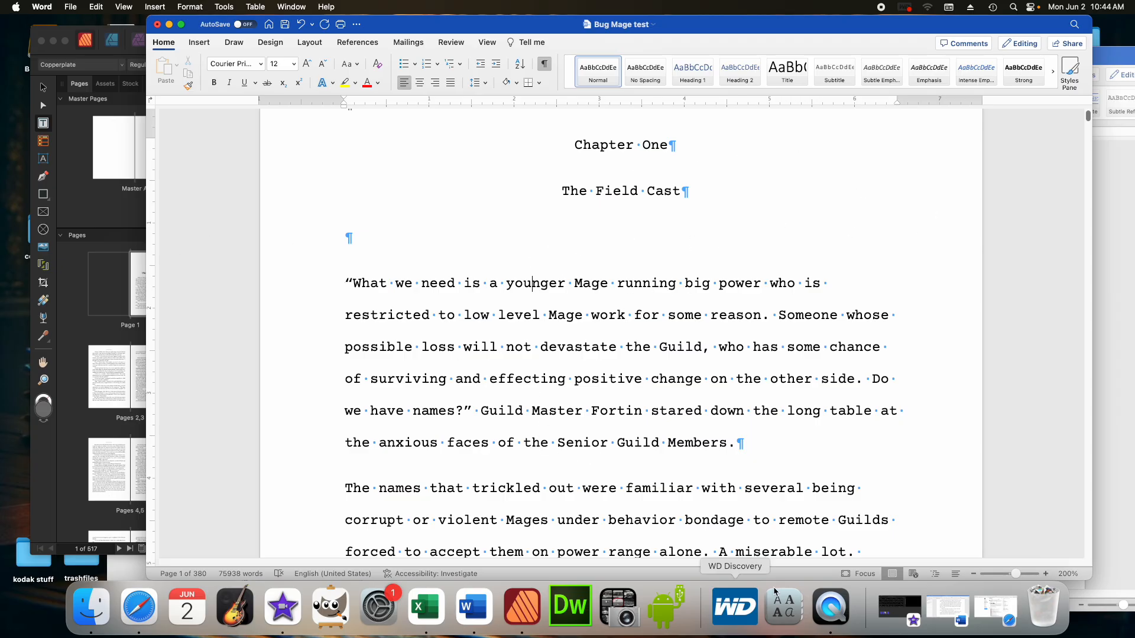
click(69, 221)
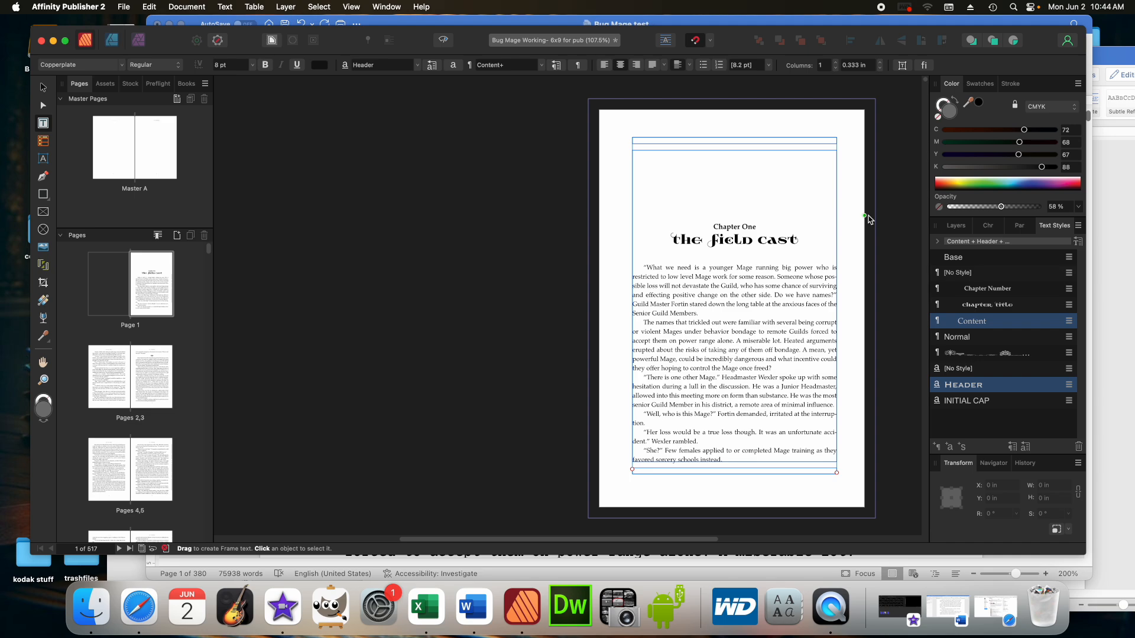
click(913, 22)
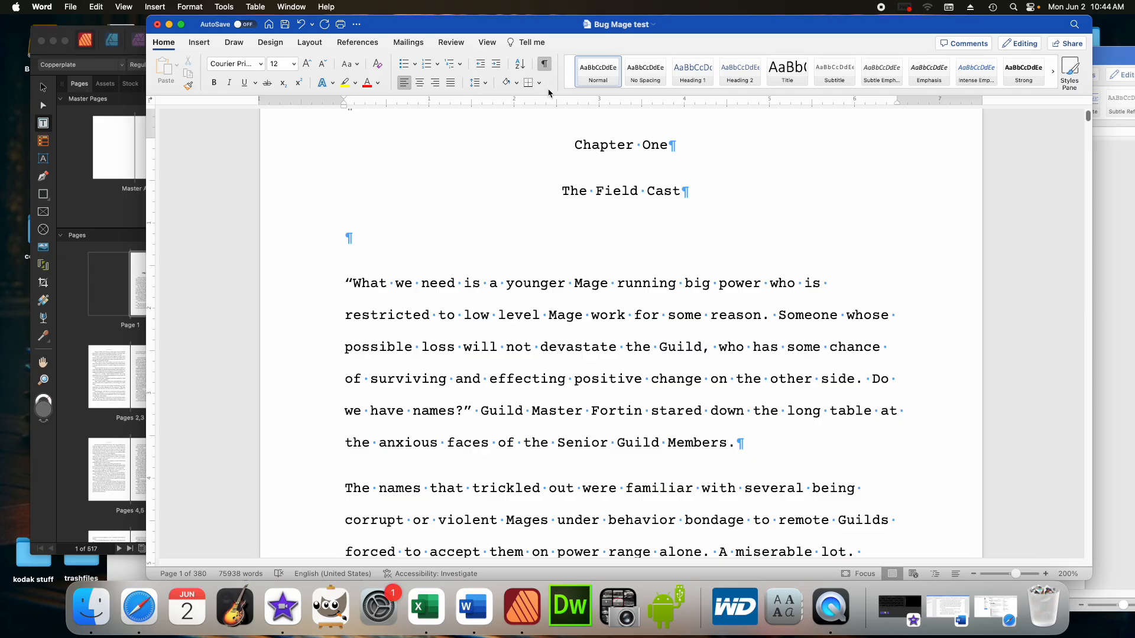
click(488, 44)
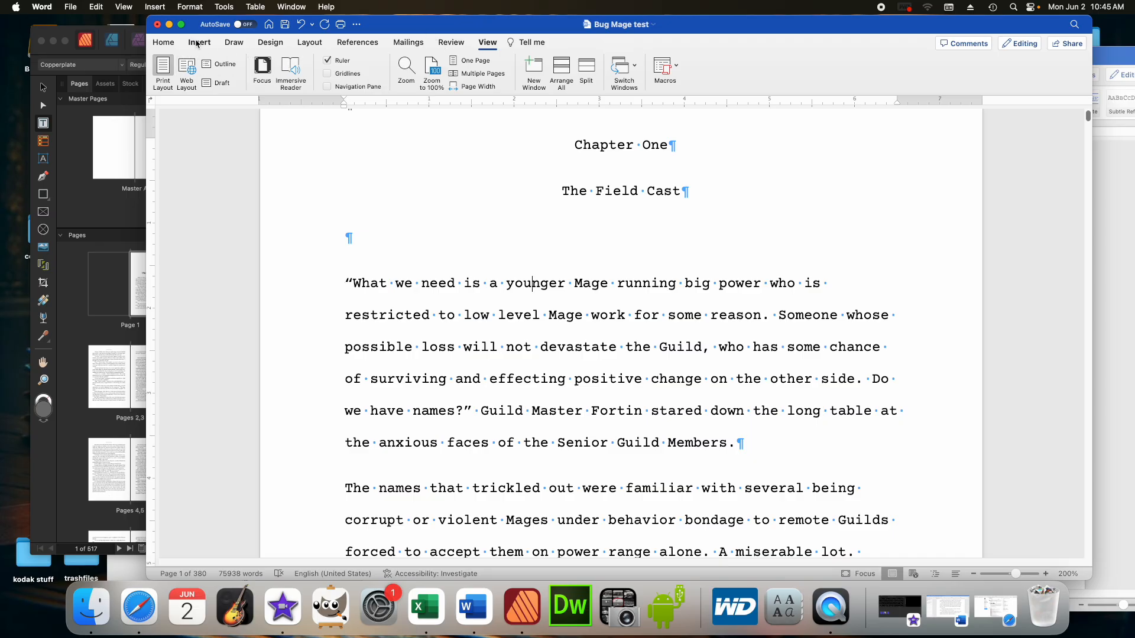
click(161, 45)
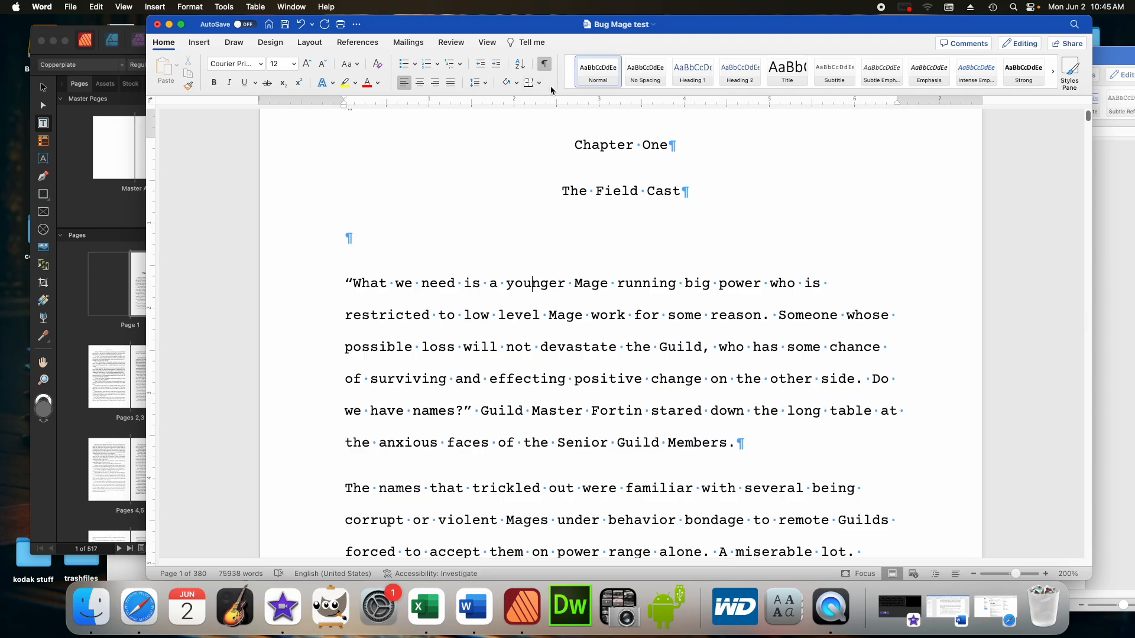
click(489, 42)
click(493, 45)
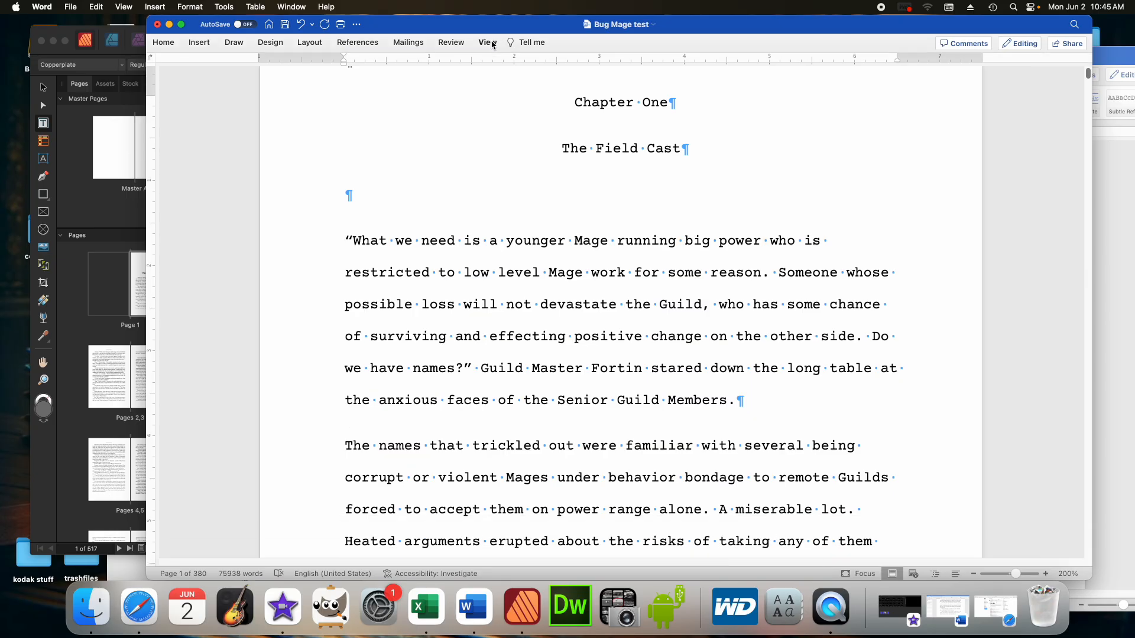
click(489, 43)
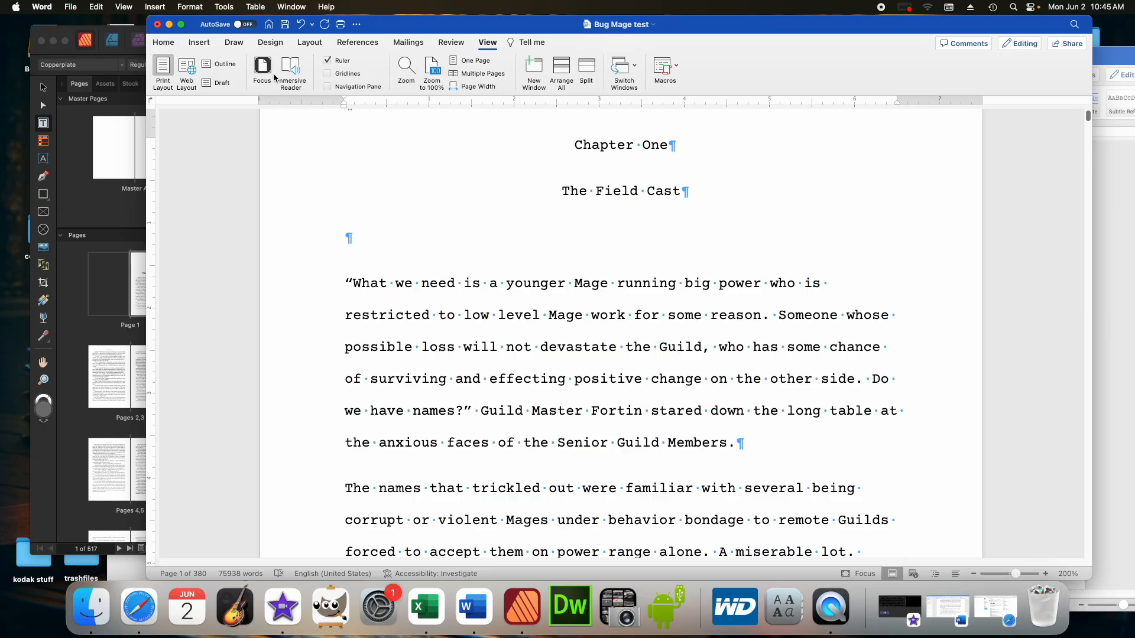
click(160, 42)
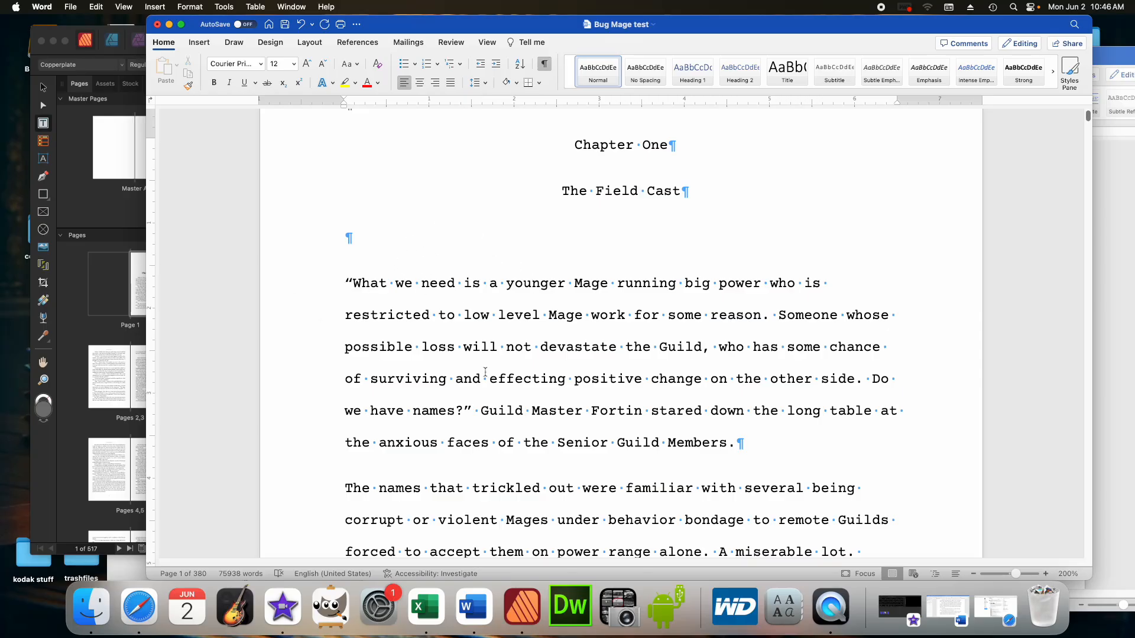
Step: Read through the first page of the Bug Mage test manuscript and minimize the document
scroll(776, 421, down, 20)
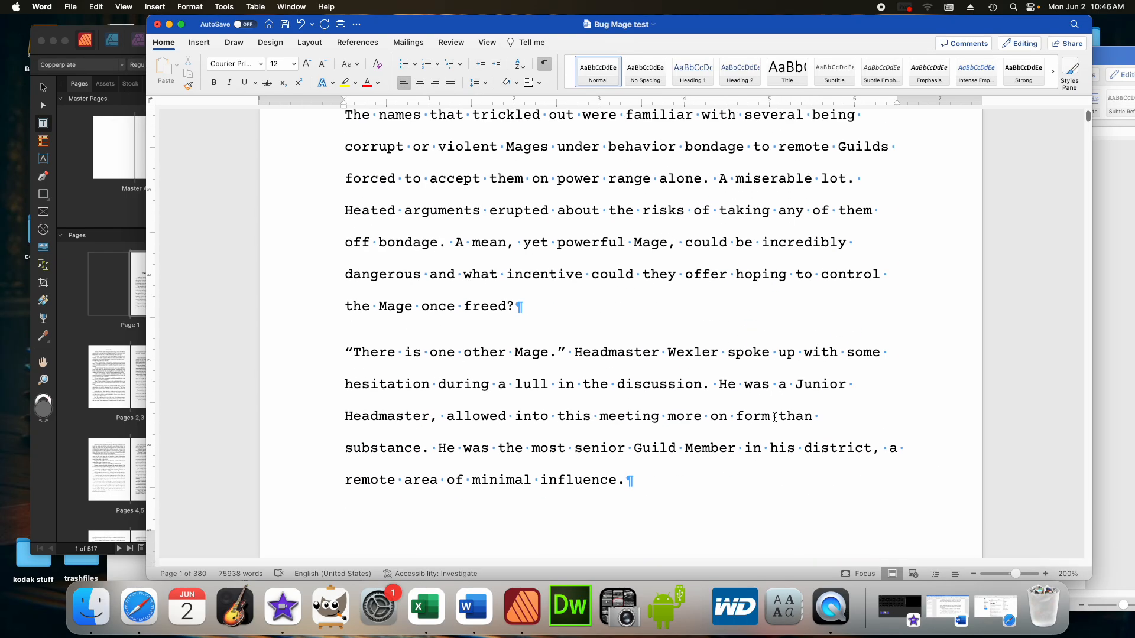
scroll(776, 421, down, 5)
scroll(773, 414, up, 12)
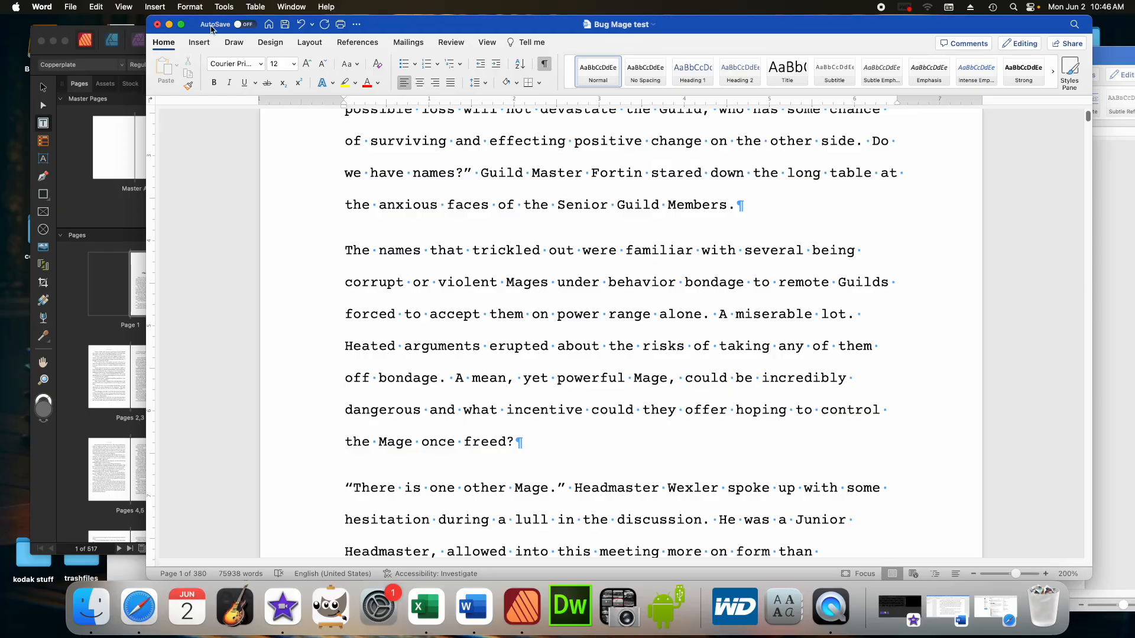
click(158, 26)
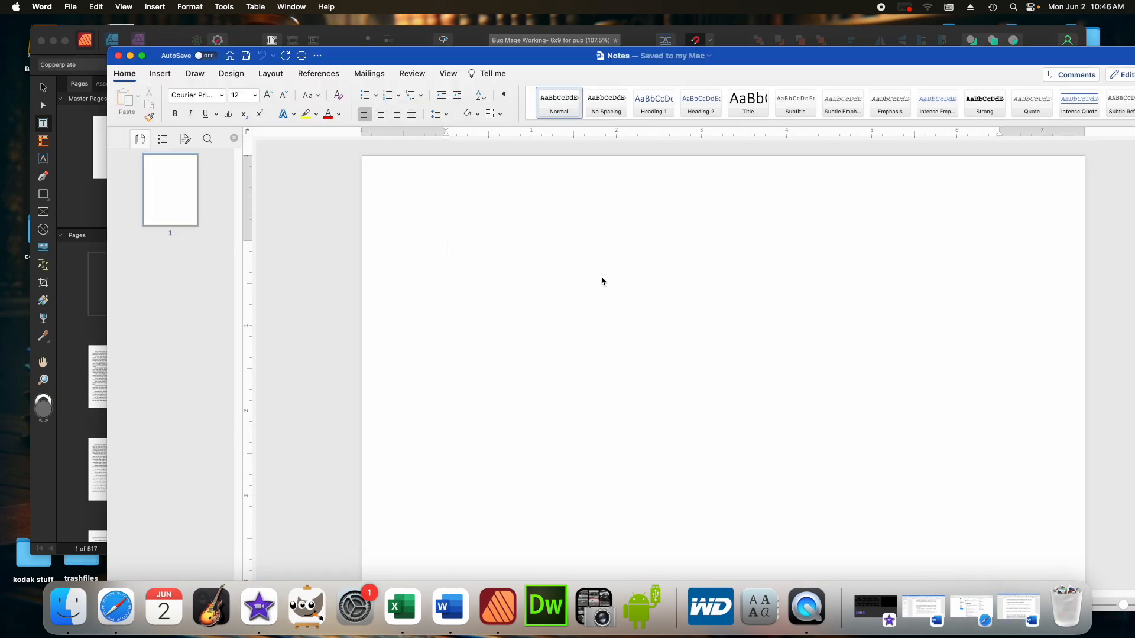
click(69, 279)
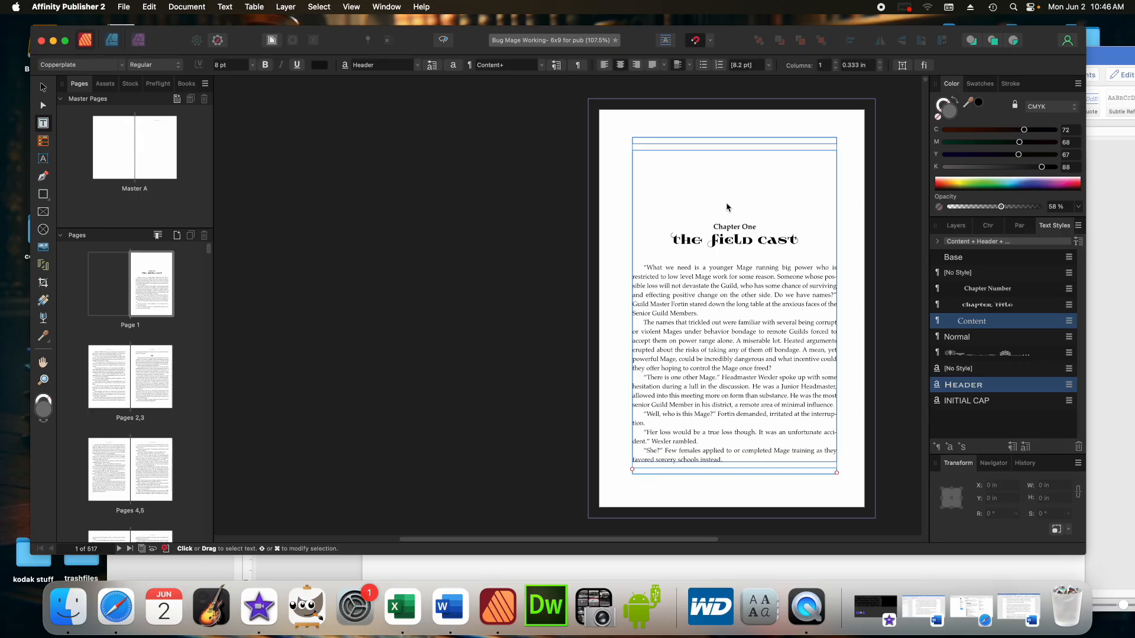
click(321, 7)
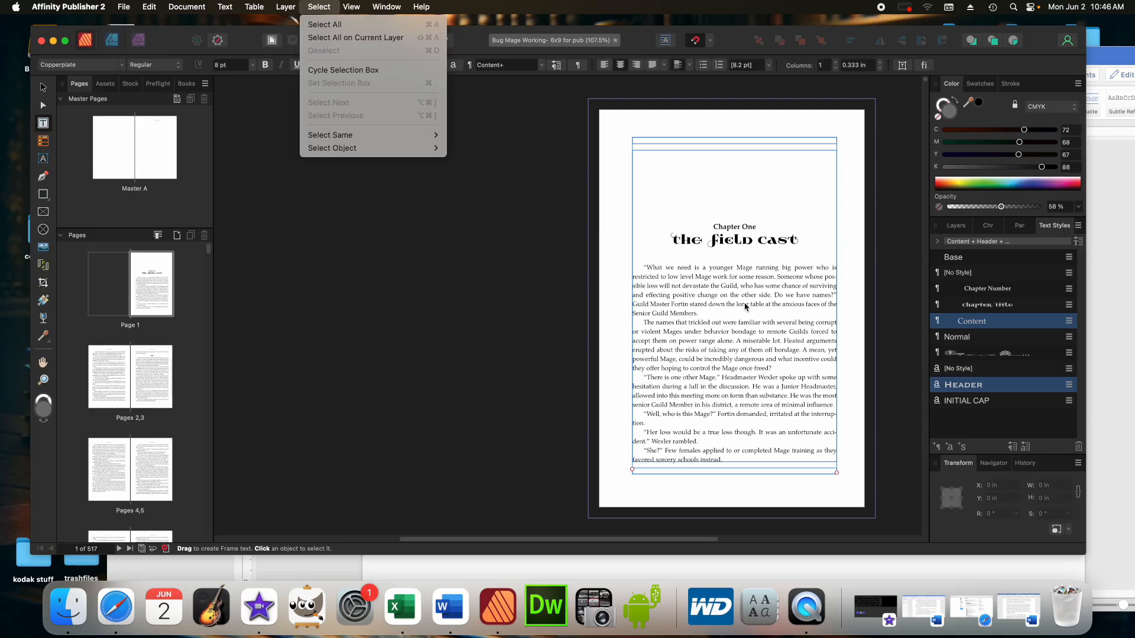
click(681, 182)
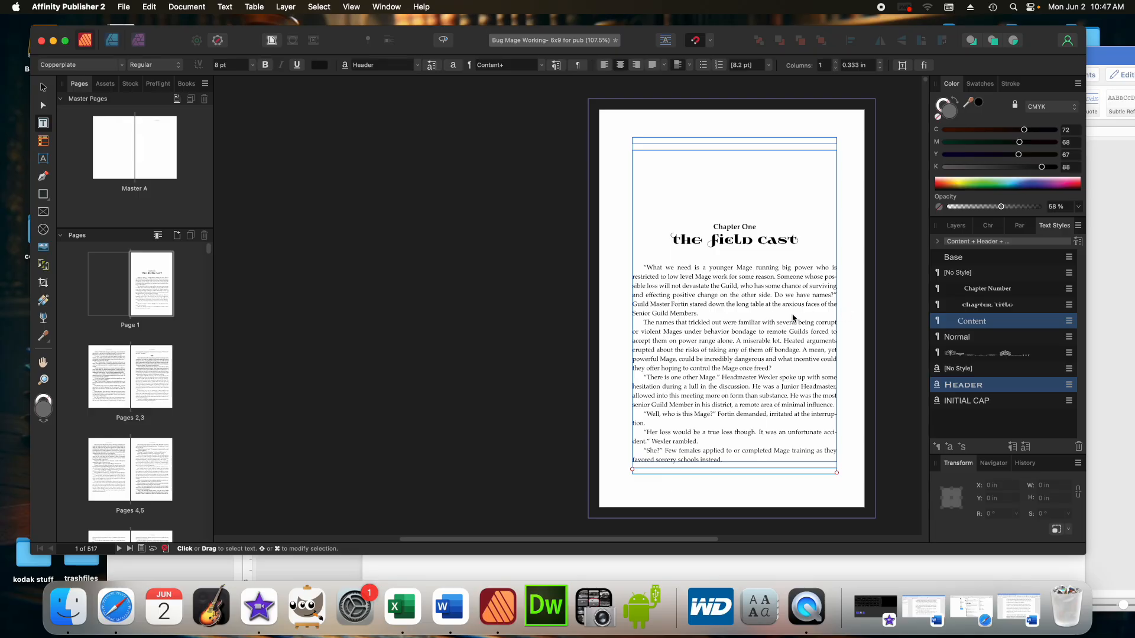
Step: Switch to Word, restore the Bug Mage test manuscript at its beginning, and minimize the Notes document
click(1125, 309)
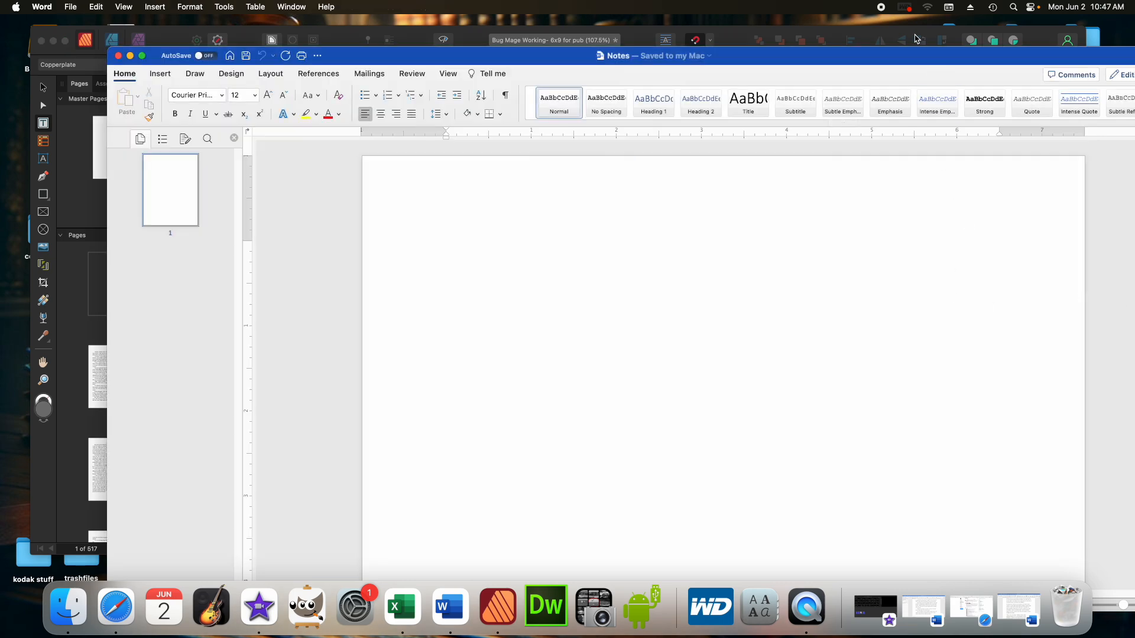
mouse_move(370, 66)
mouse_down()
mouse_move(375, 466)
mouse_move(376, 48)
mouse_up()
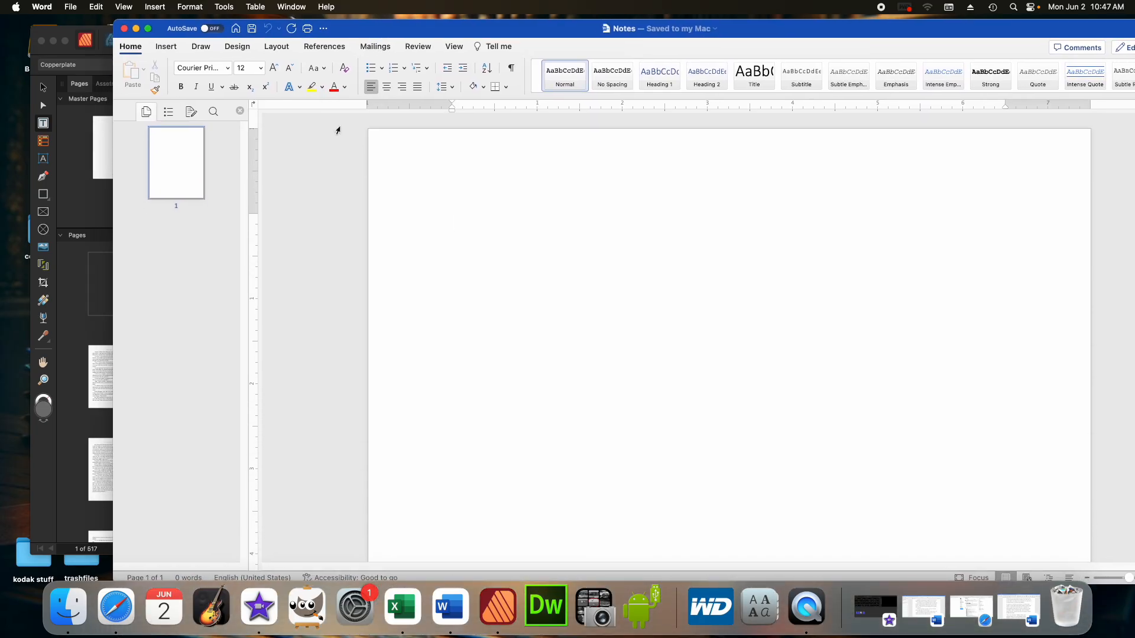
click(1015, 609)
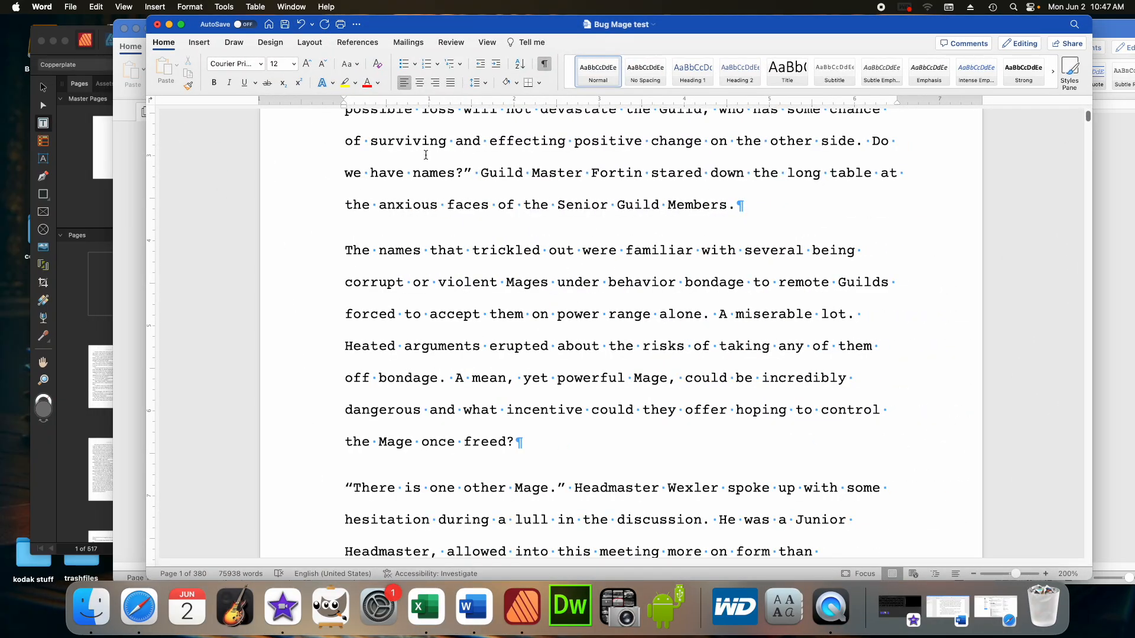
scroll(469, 148, up, 10)
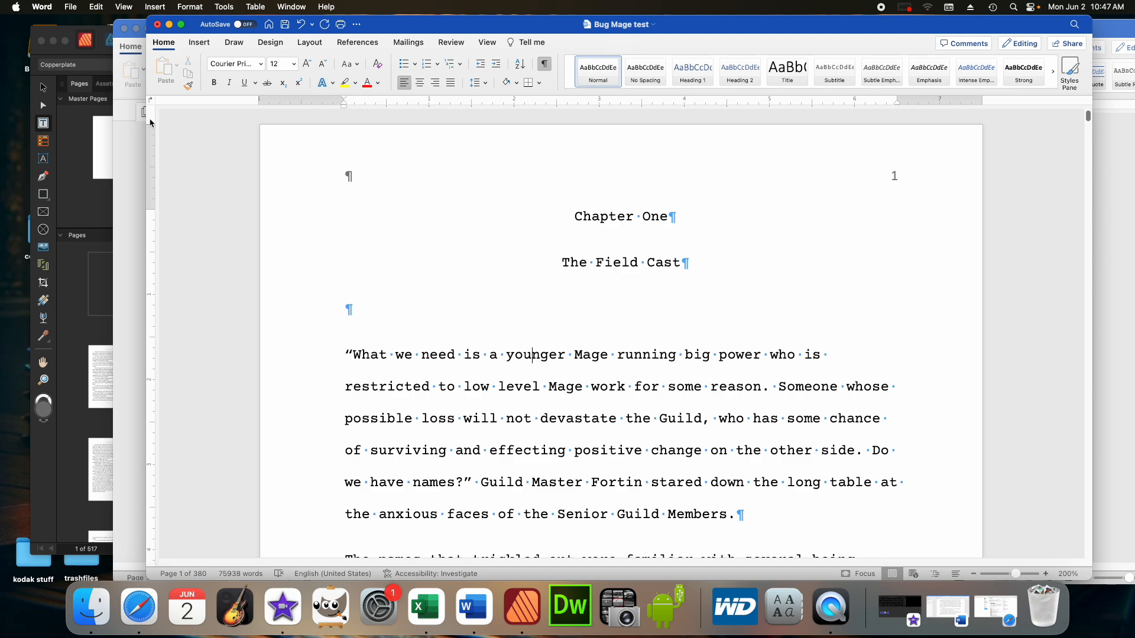
click(136, 28)
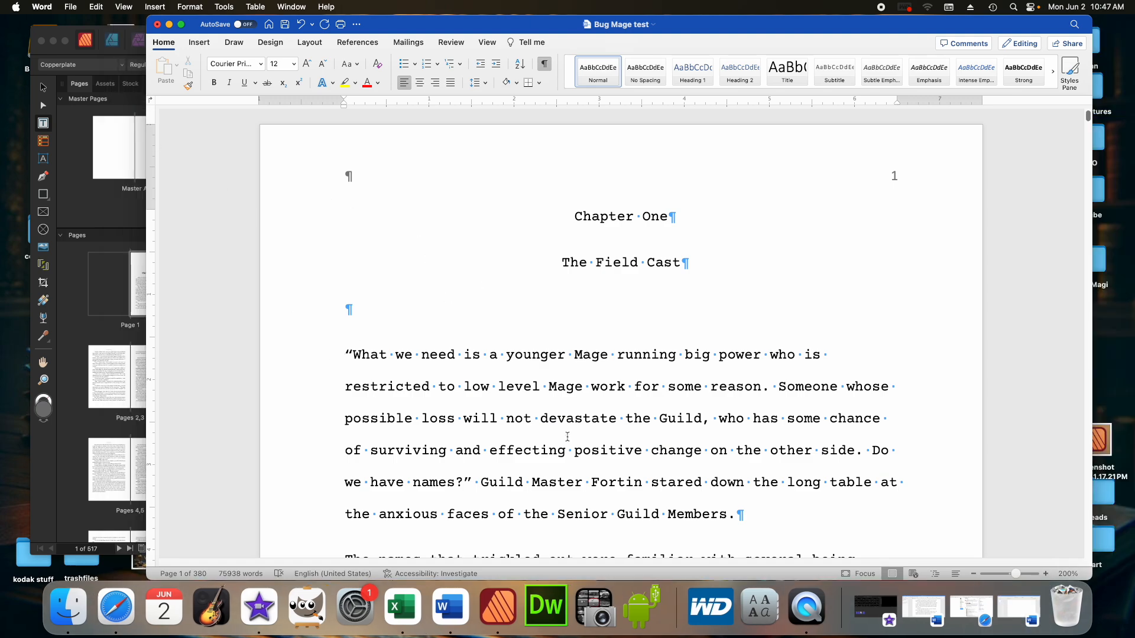
Step: Move the Bug Mage test window lower on the desktop and return to the Affinity Publisher layout
click(75, 221)
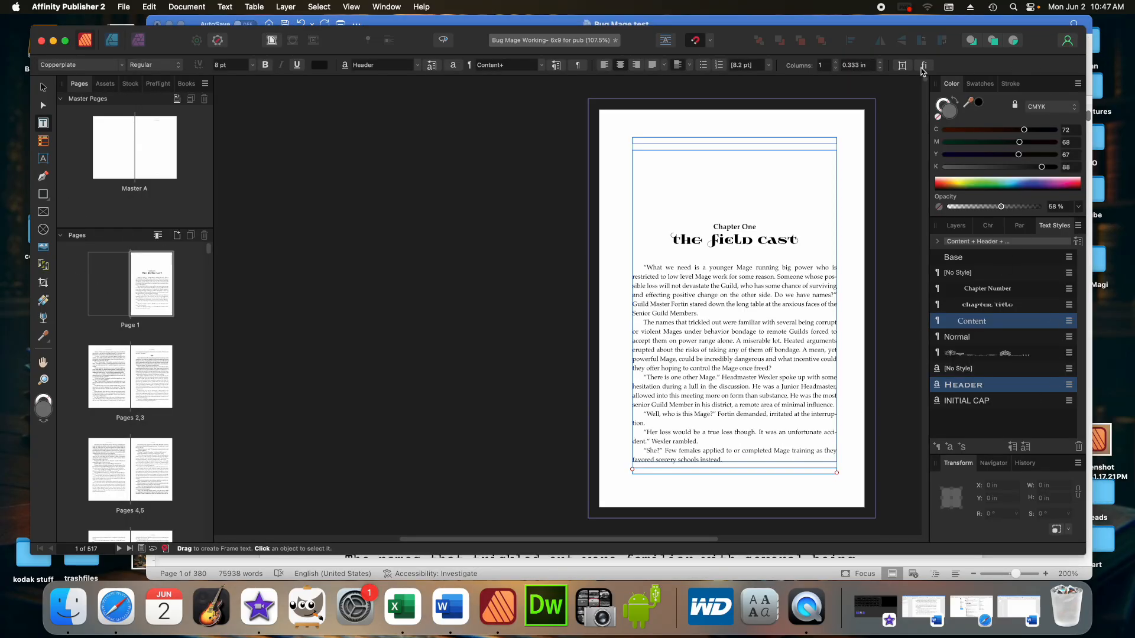
drag(841, 24, 877, 59)
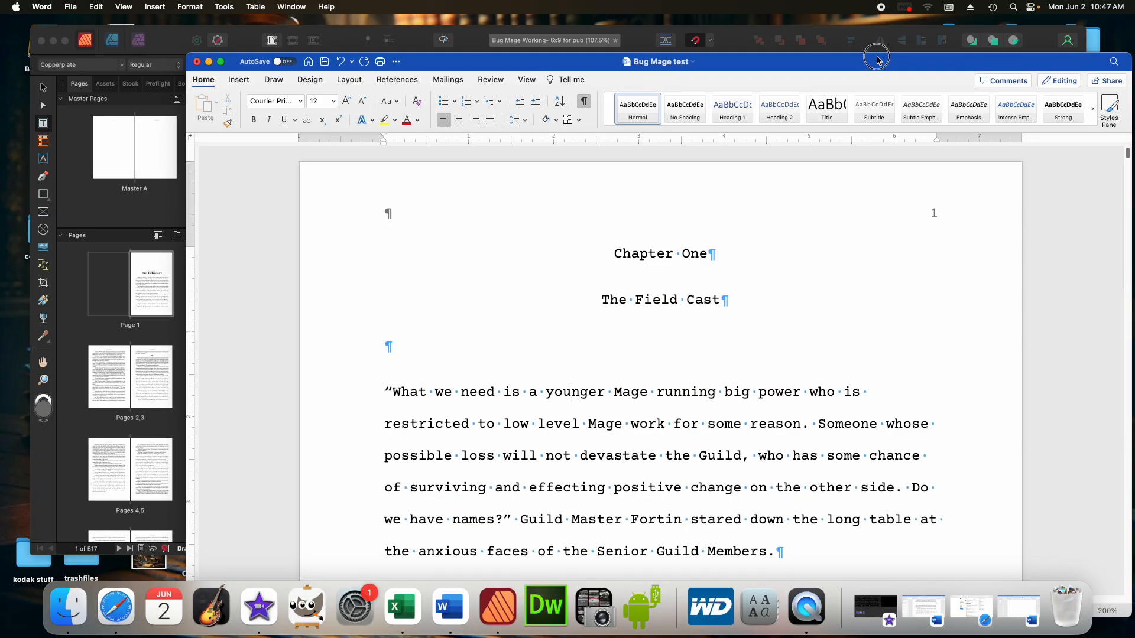
click(412, 37)
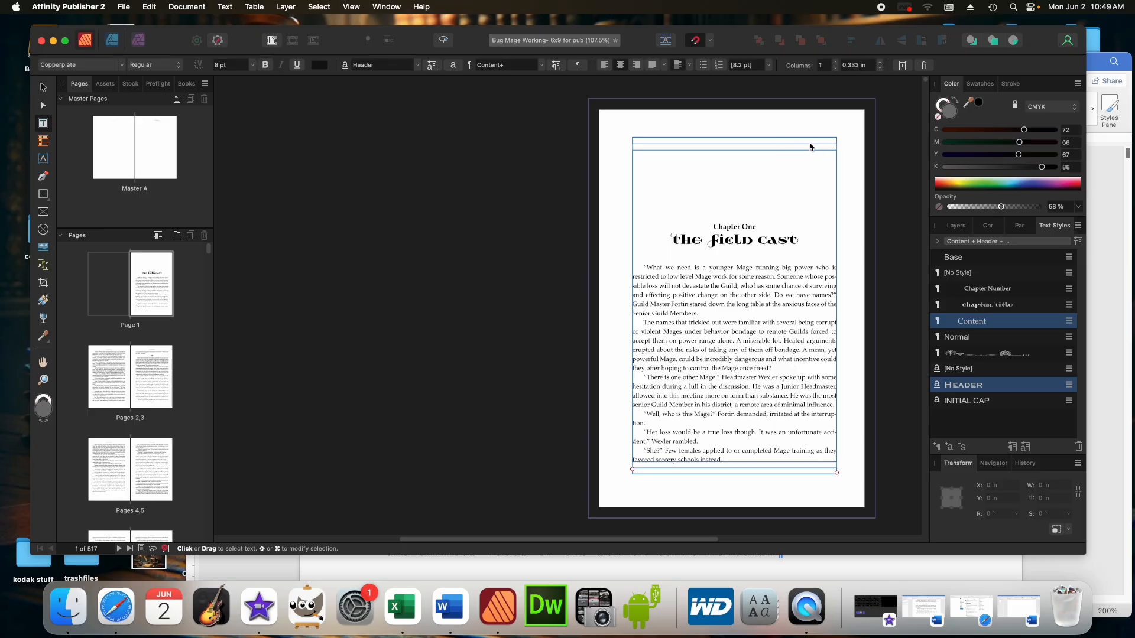
Step: Examine the scene break ornament on the pages 2–3 spread and the Scene Ornament style's spacing and font settings
scroll(812, 379, down, 5)
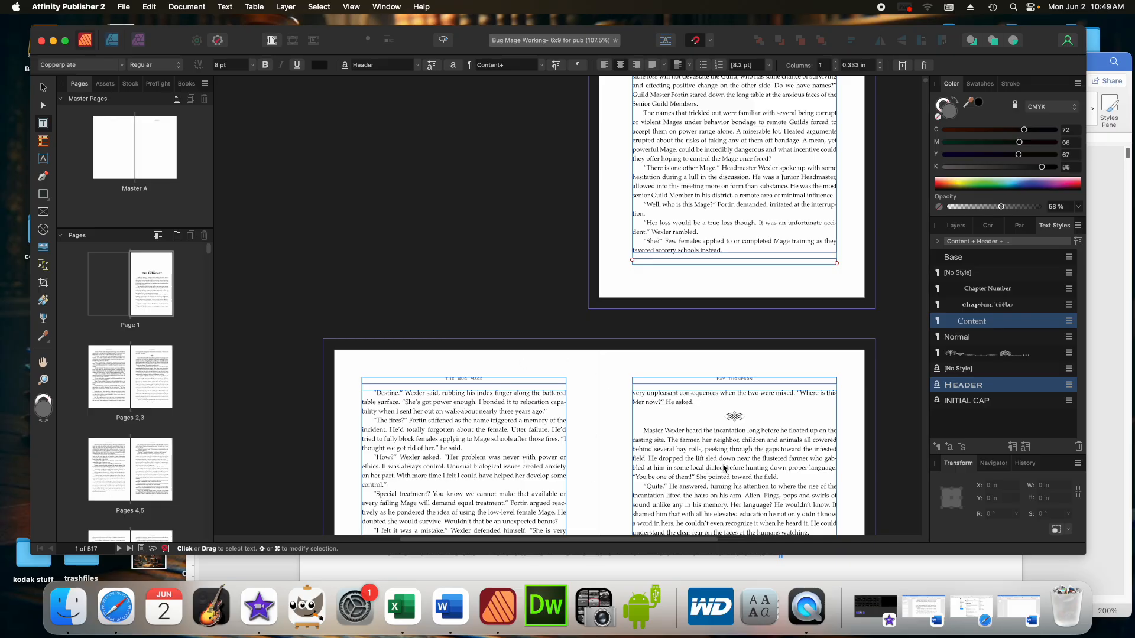
scroll(798, 470, down, 6)
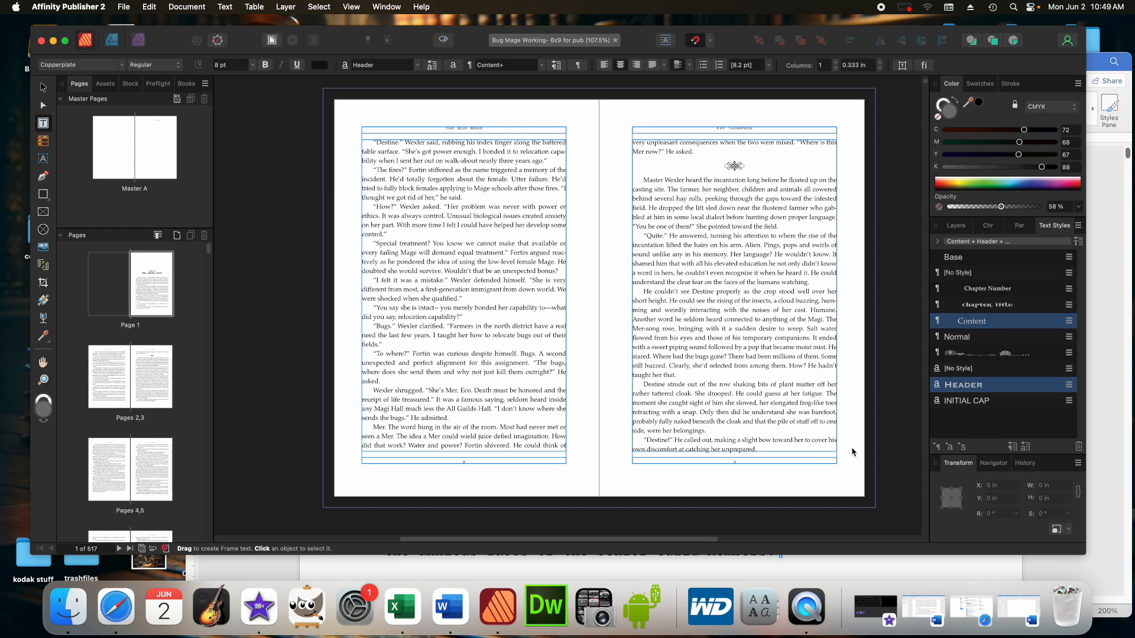
scroll(771, 462, up, 1)
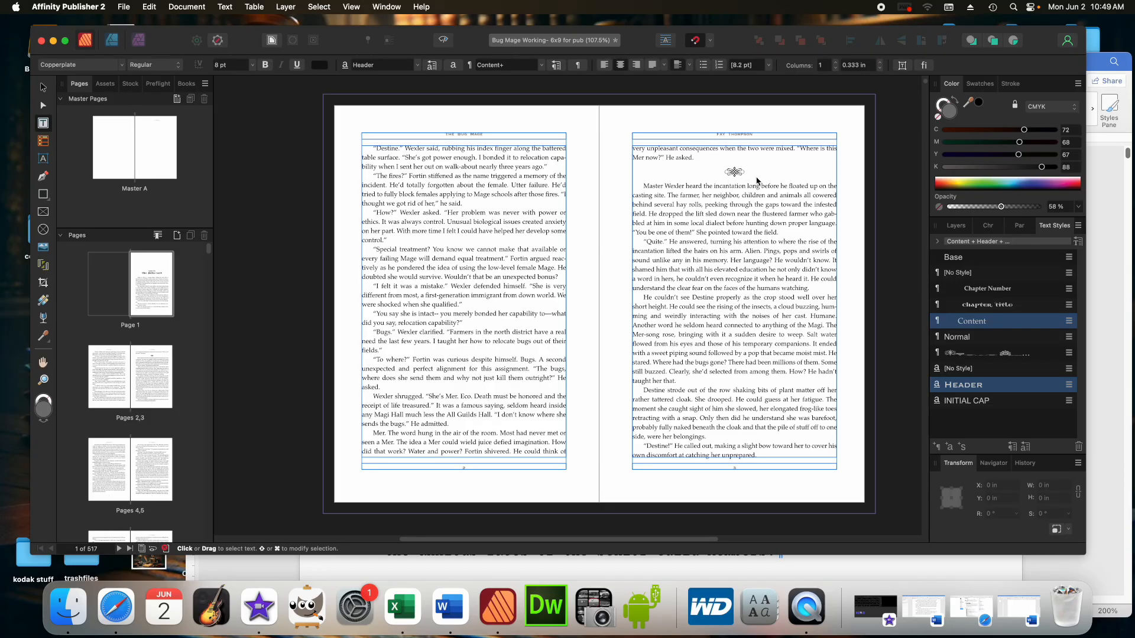
click(997, 357)
double_click(997, 356)
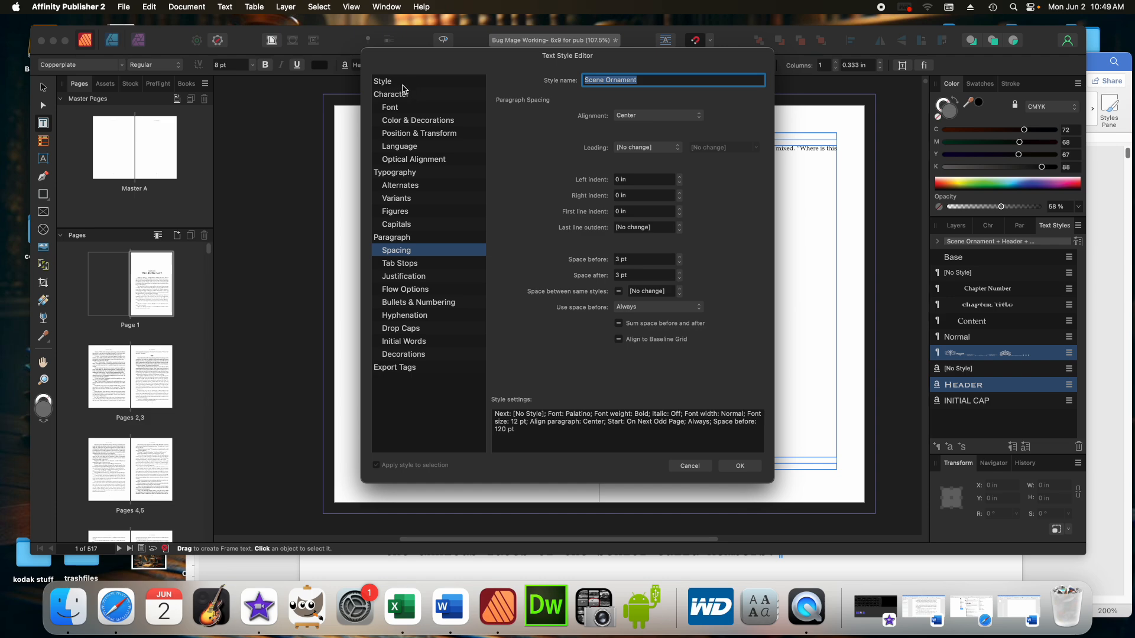
click(402, 108)
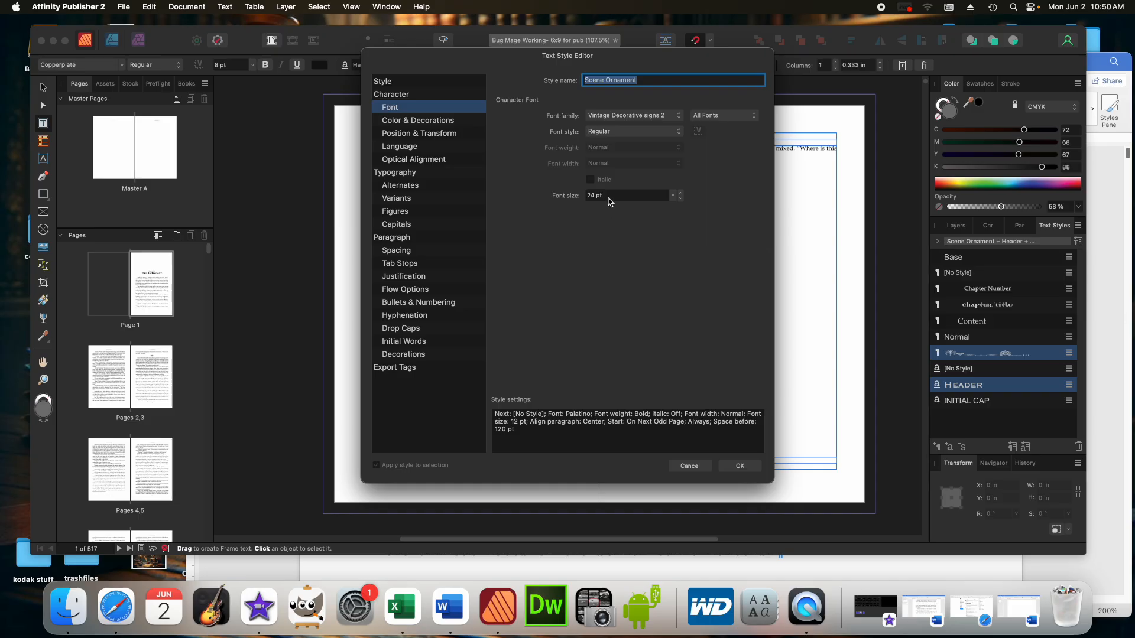
click(747, 470)
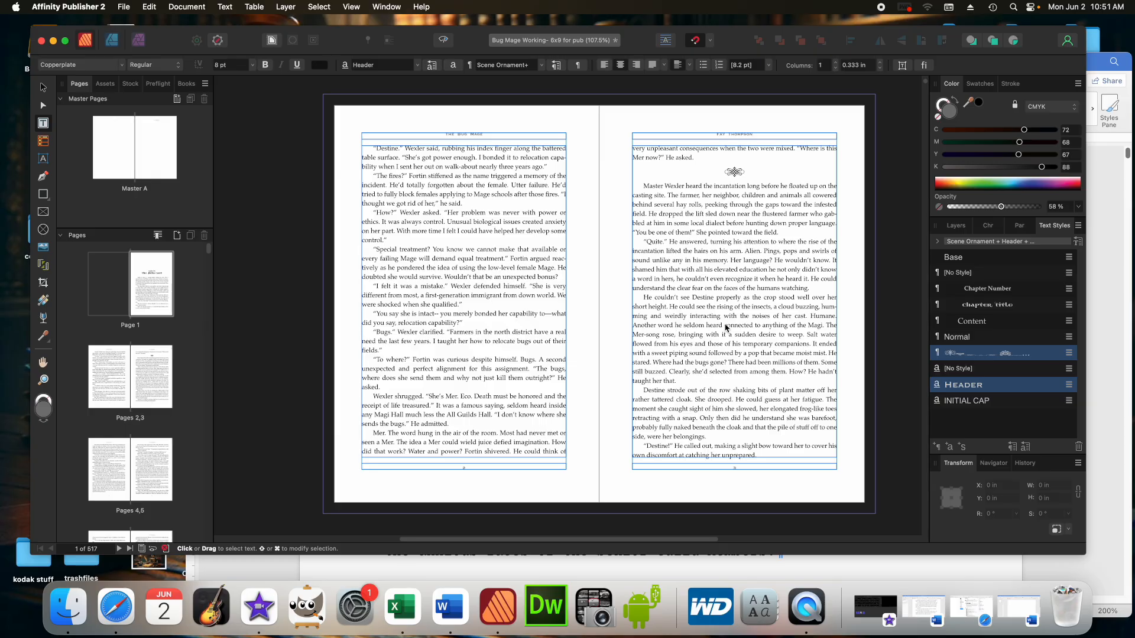
Step: Examine the Content text style's hyphenation settings beside the page layout and close the style editor without changes
double_click(987, 323)
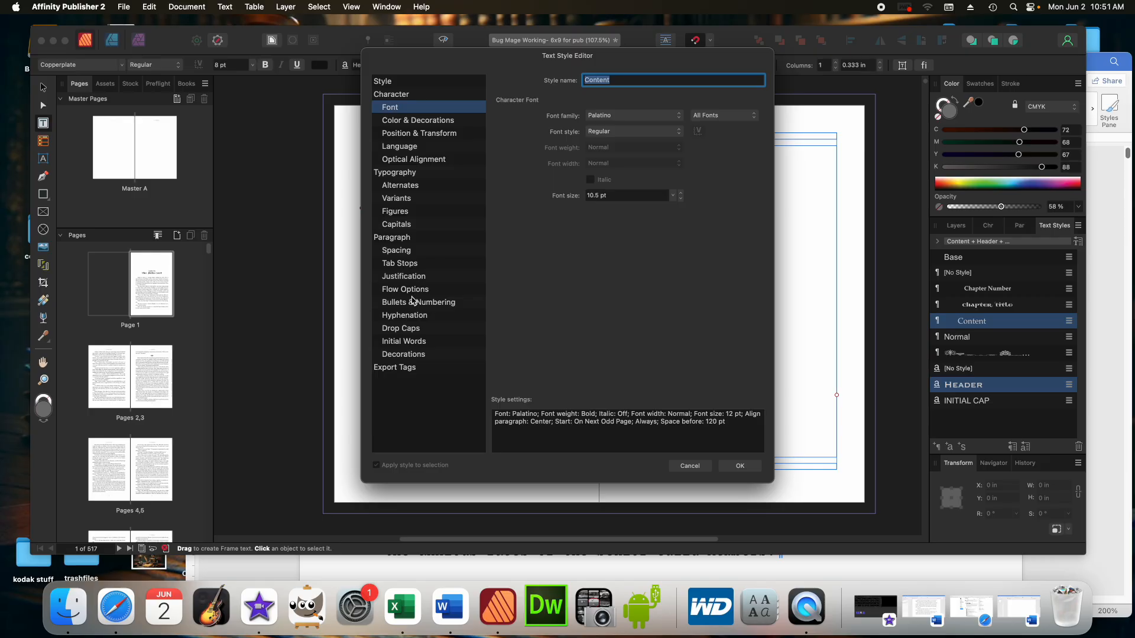
click(405, 317)
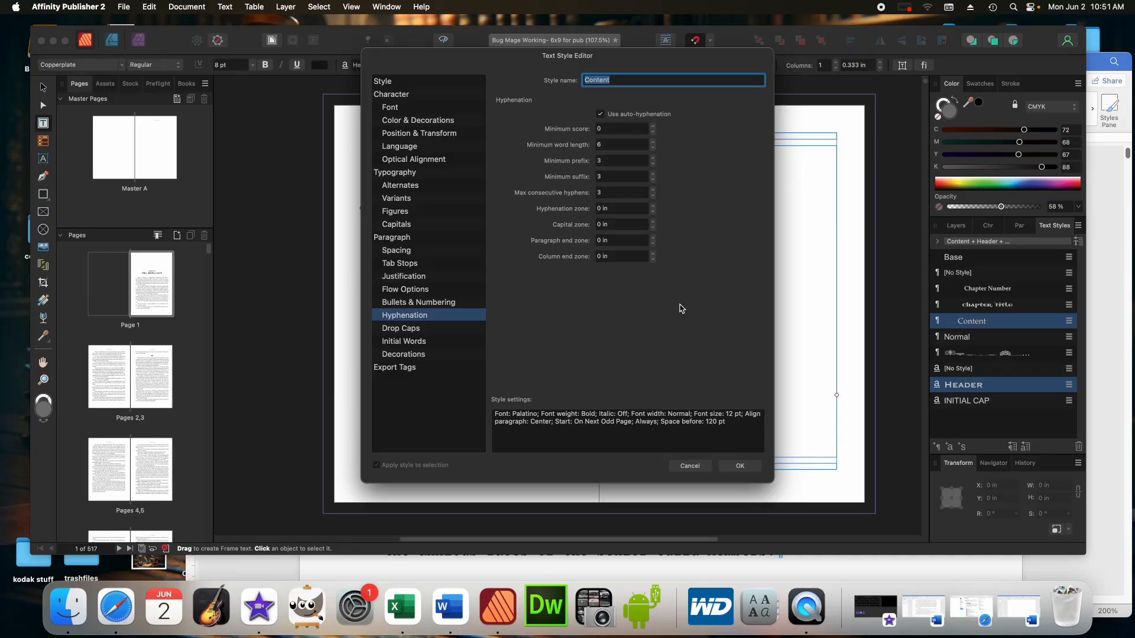
drag(700, 58, 365, 40)
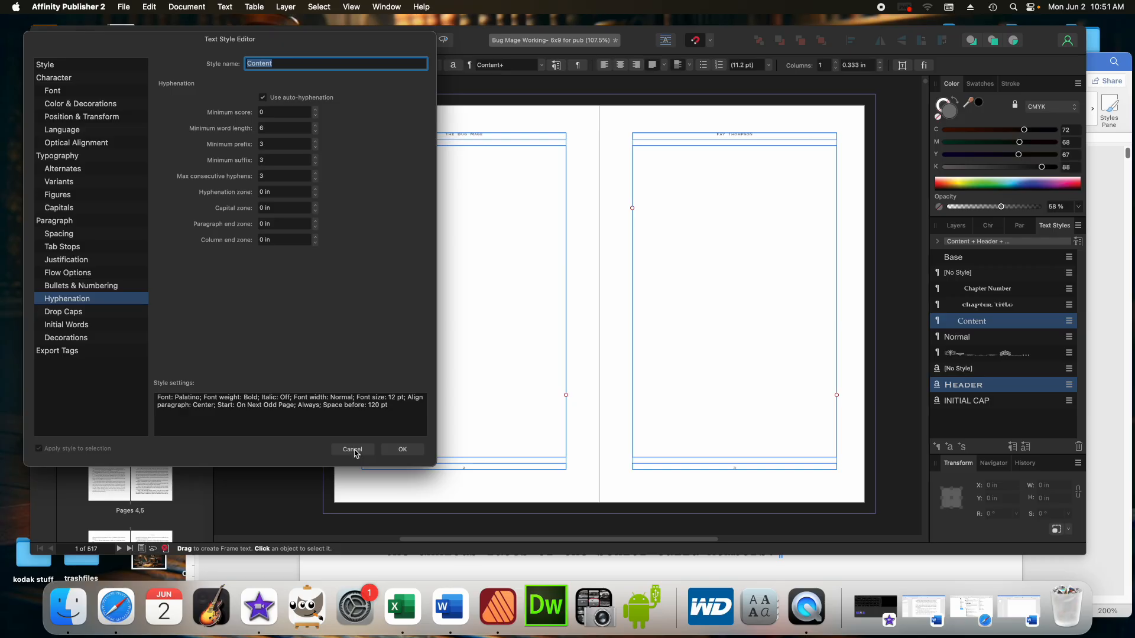
click(353, 450)
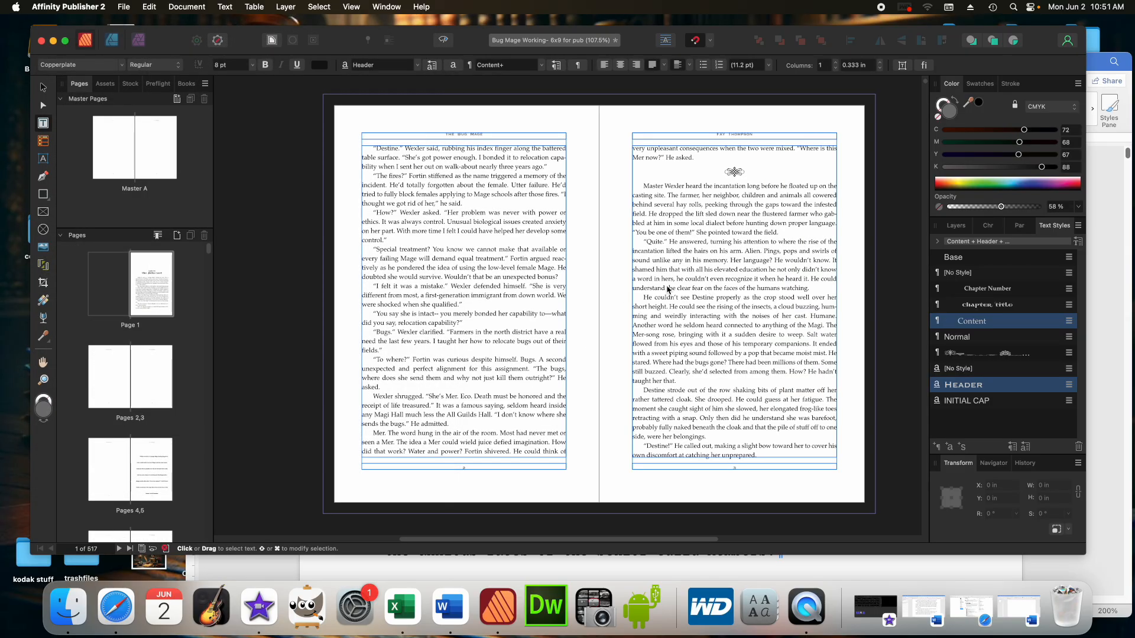
Step: Reopen the Content style's hyphenation settings and review the auto-hyphenation limits, keeping the existing values
double_click(1045, 321)
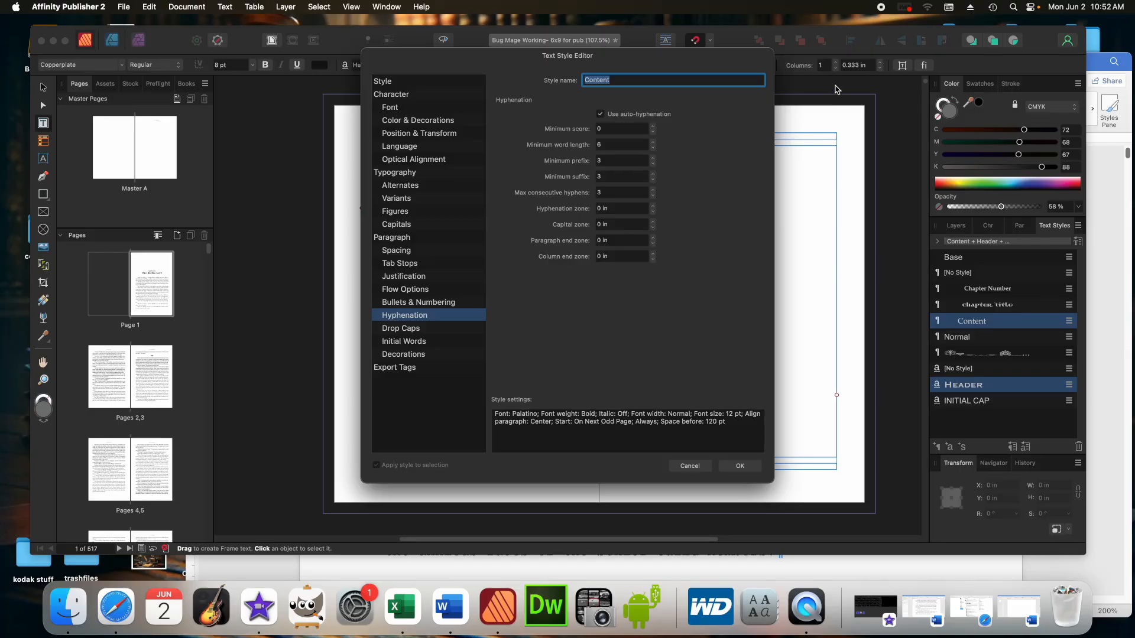
click(601, 114)
click(699, 468)
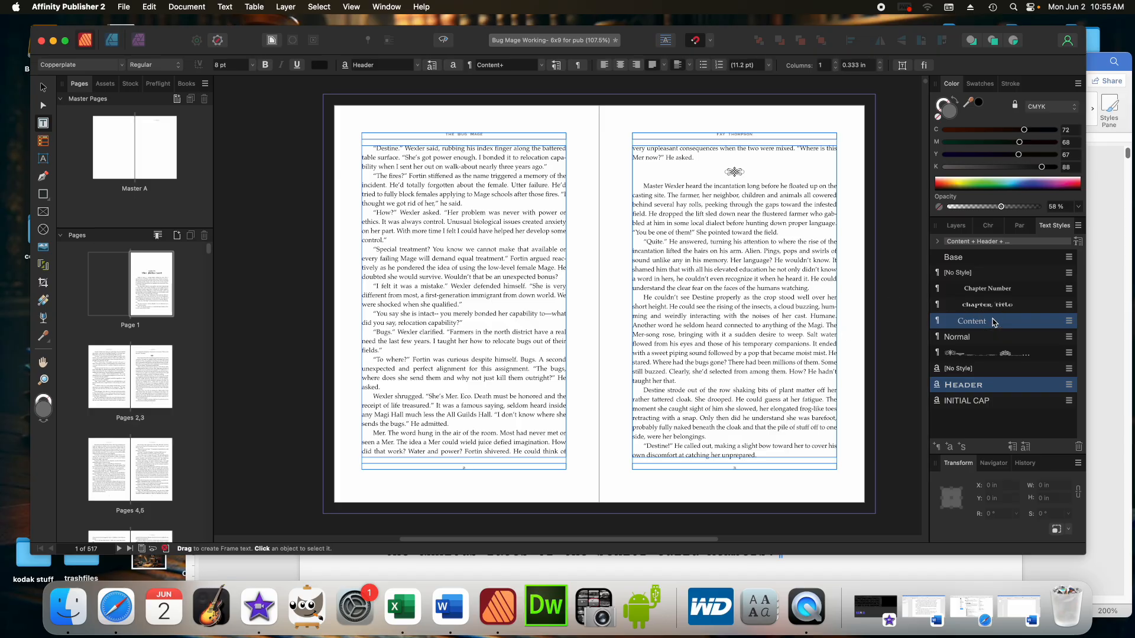
double_click(972, 321)
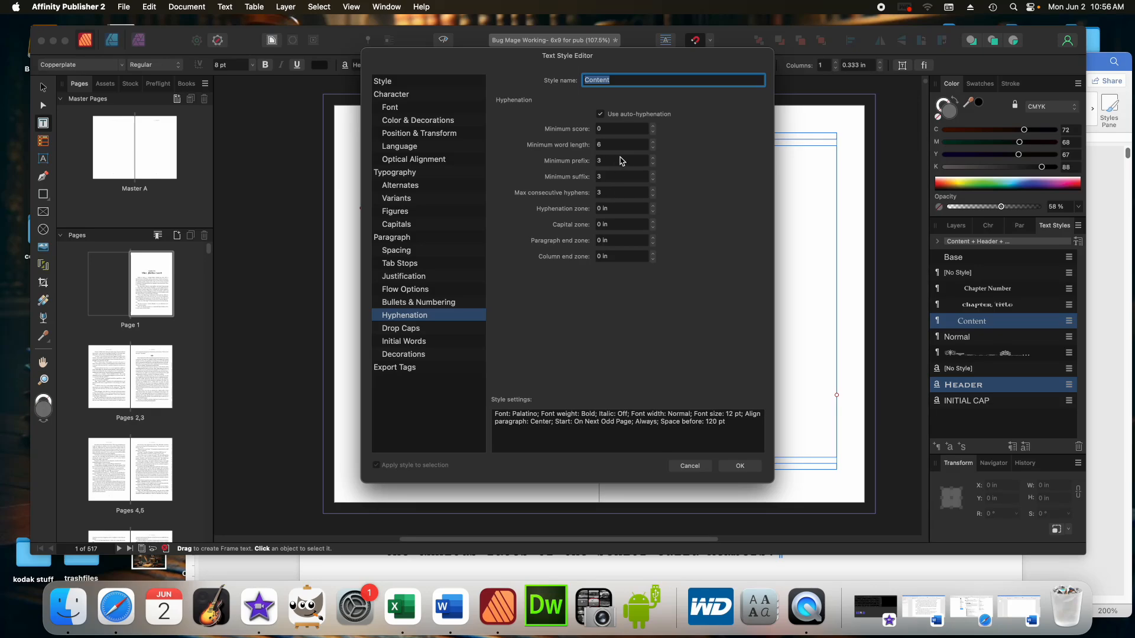
click(740, 466)
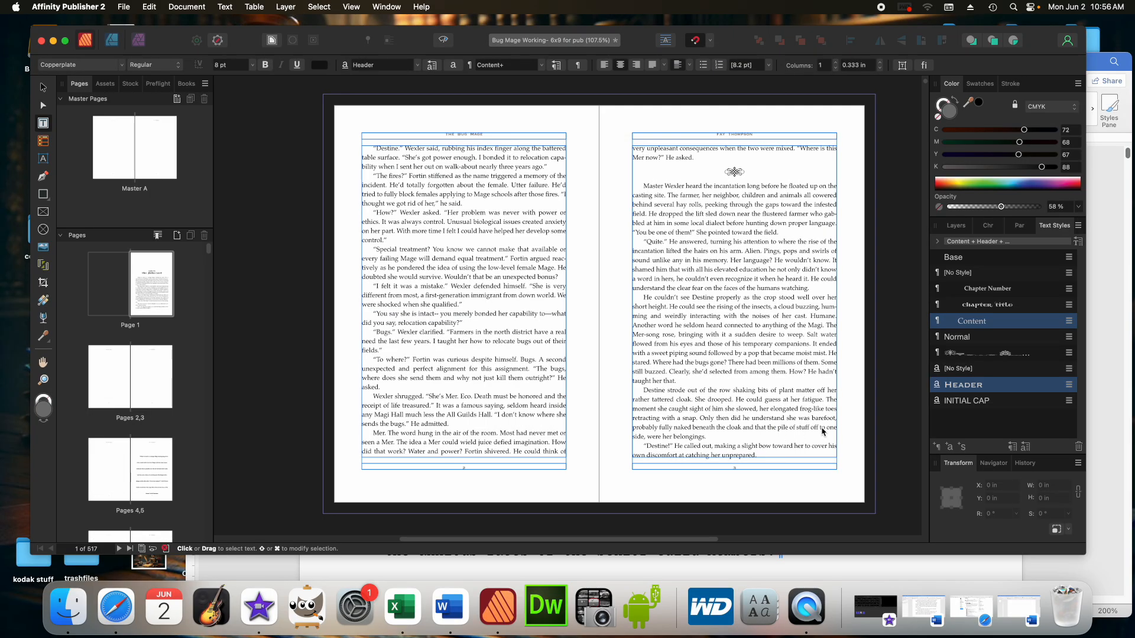
Step: Switch to Word, minimize the Bug Mage test manuscript, and restore the Notes document low on the desktop so the book layout shows above it
click(1117, 182)
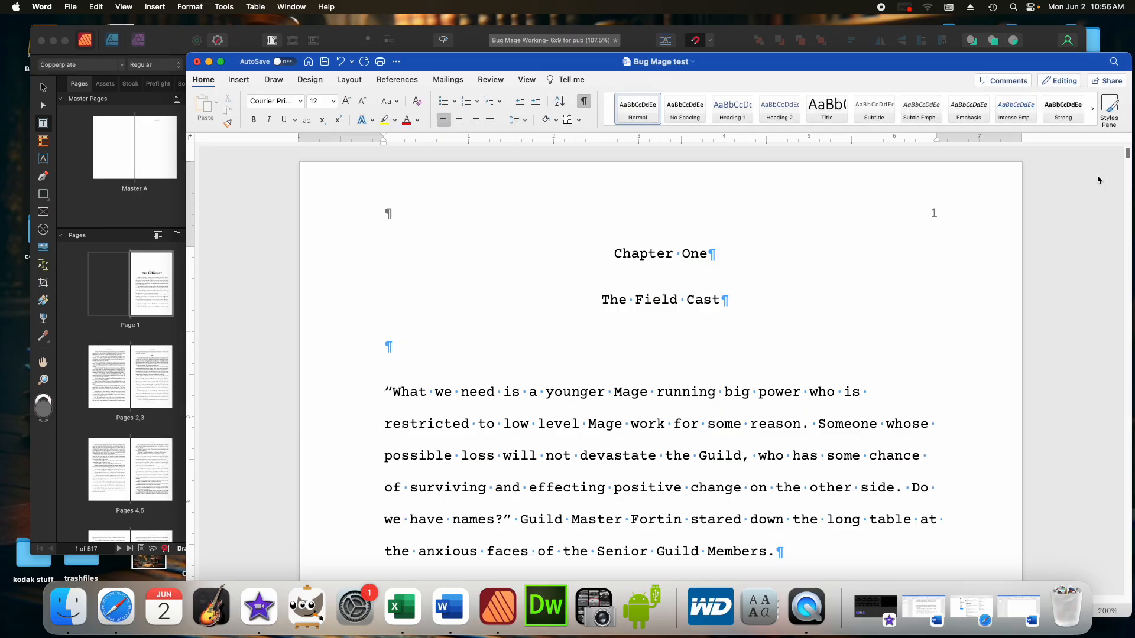
click(210, 64)
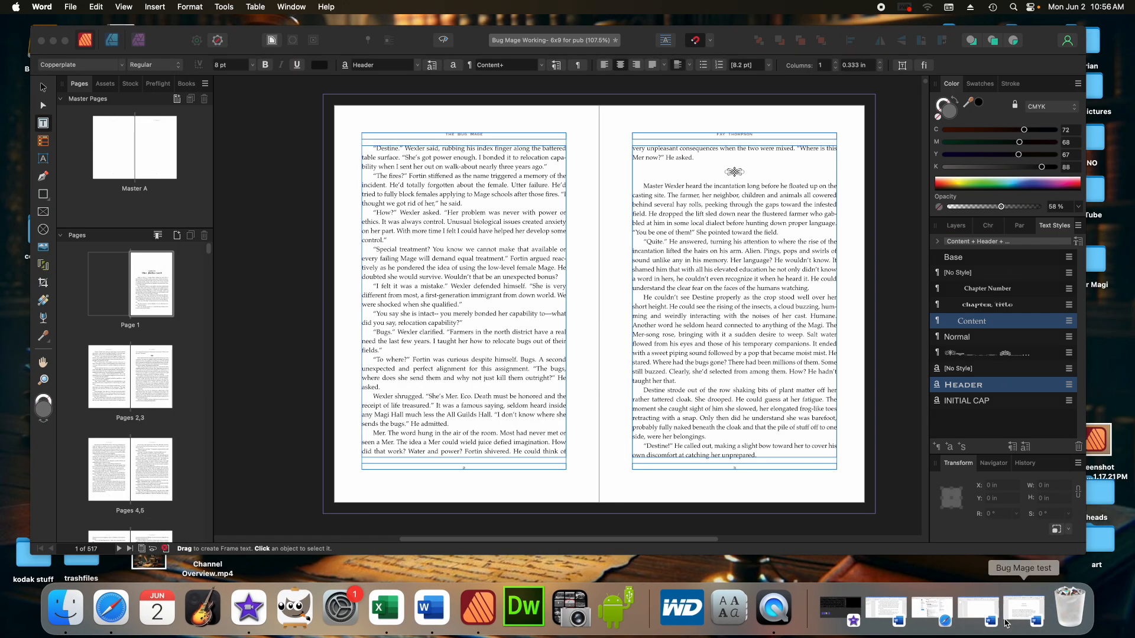
click(978, 610)
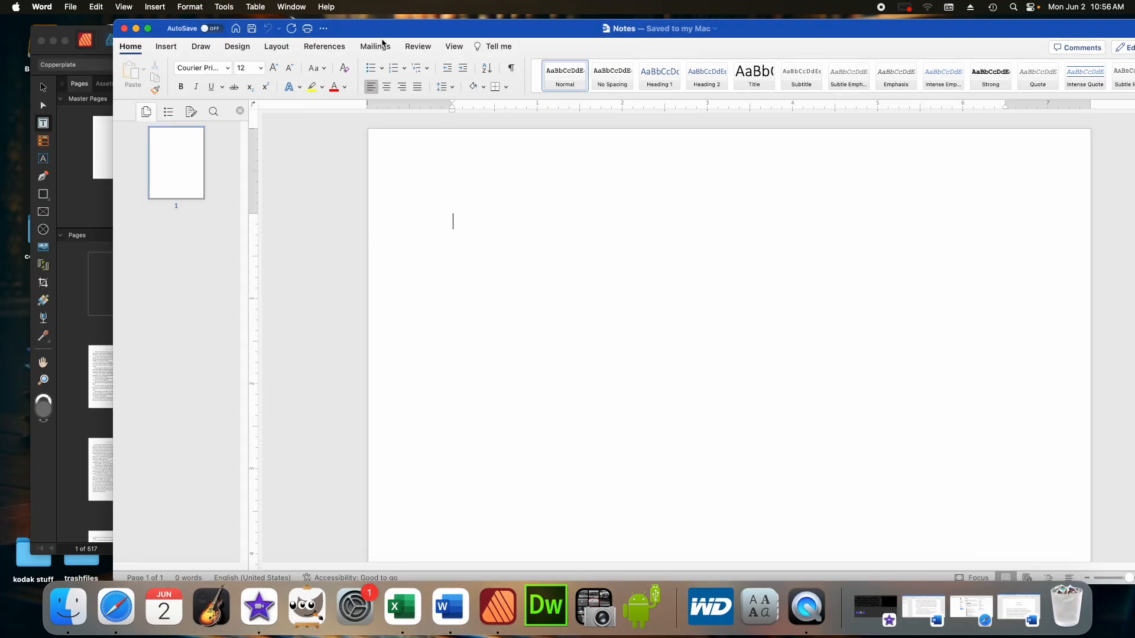
drag(371, 26, 372, 471)
Step: Count the line-end hyphens on page 1 of the layout and enter 3 on the first line of the Notes document
scroll(580, 300, up, 5)
scroll(580, 300, up, 5)
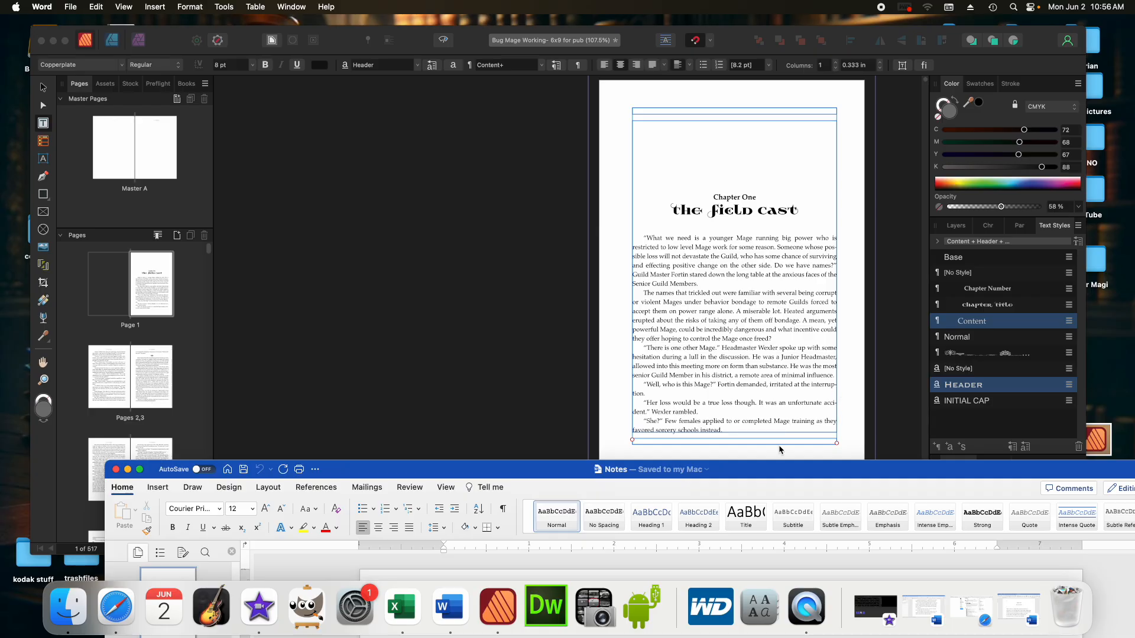
drag(452, 472, 492, 187)
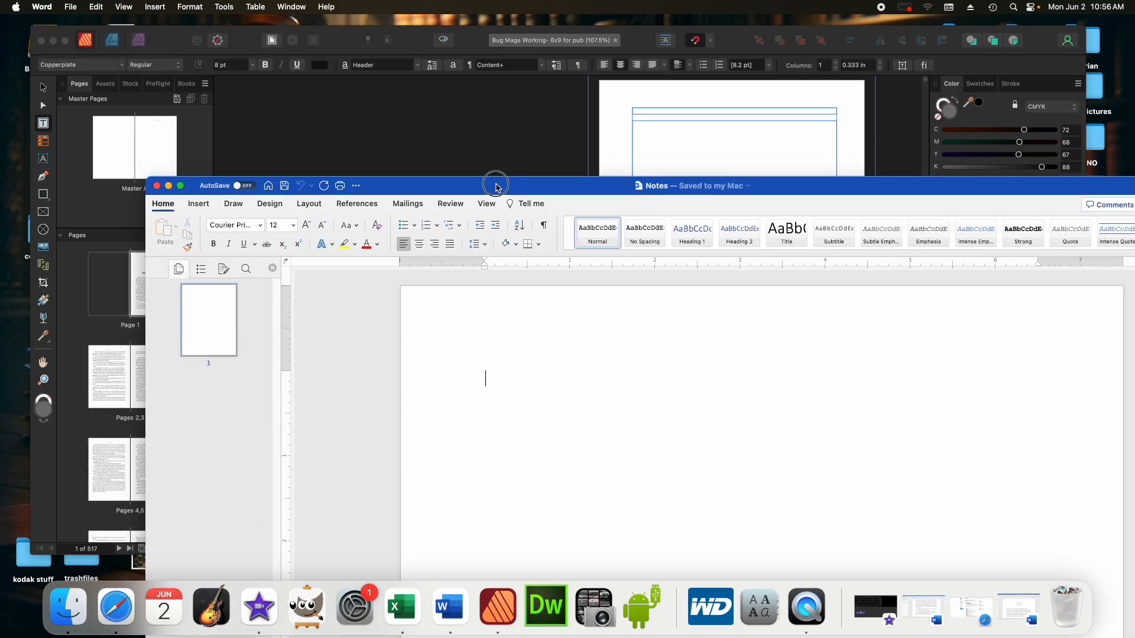
click(513, 394)
text(3)
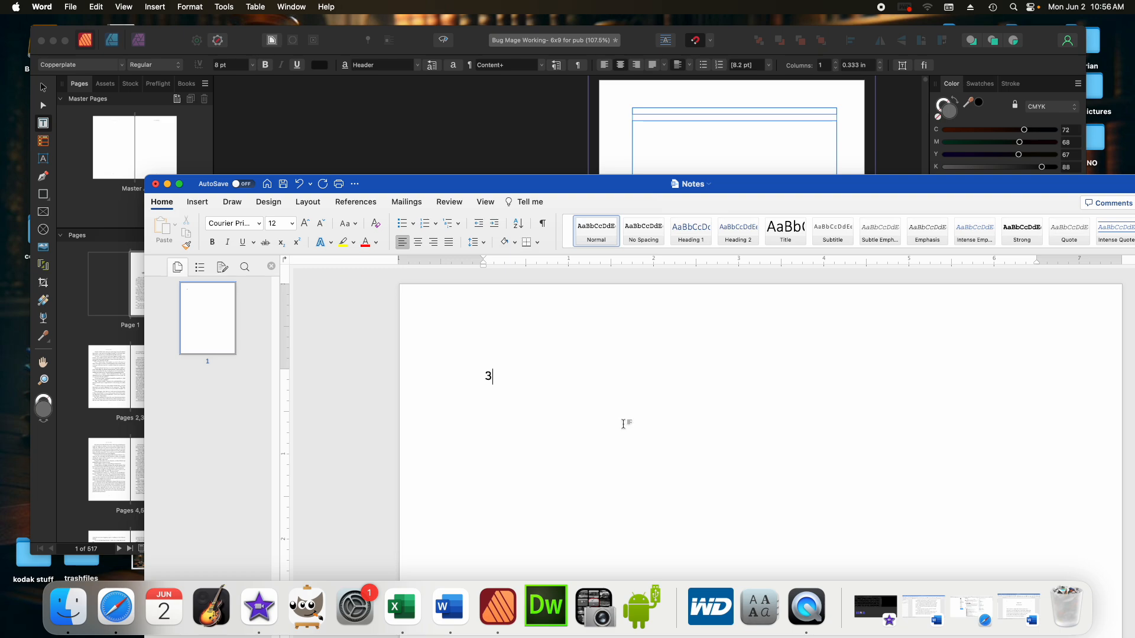
key(Return)
Step: Count the line-end hyphens on pages 2 and 3 of the layout and record 2 for each on separate lines in Notes
click(661, 130)
scroll(674, 136, down, 10)
scroll(674, 139, down, 4)
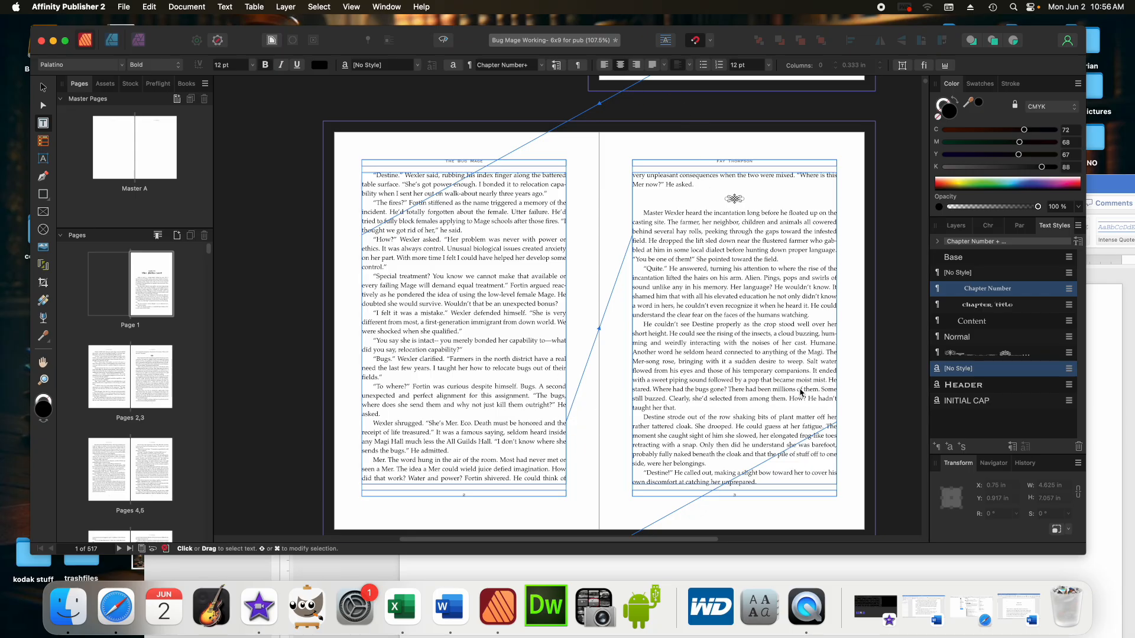
click(1110, 579)
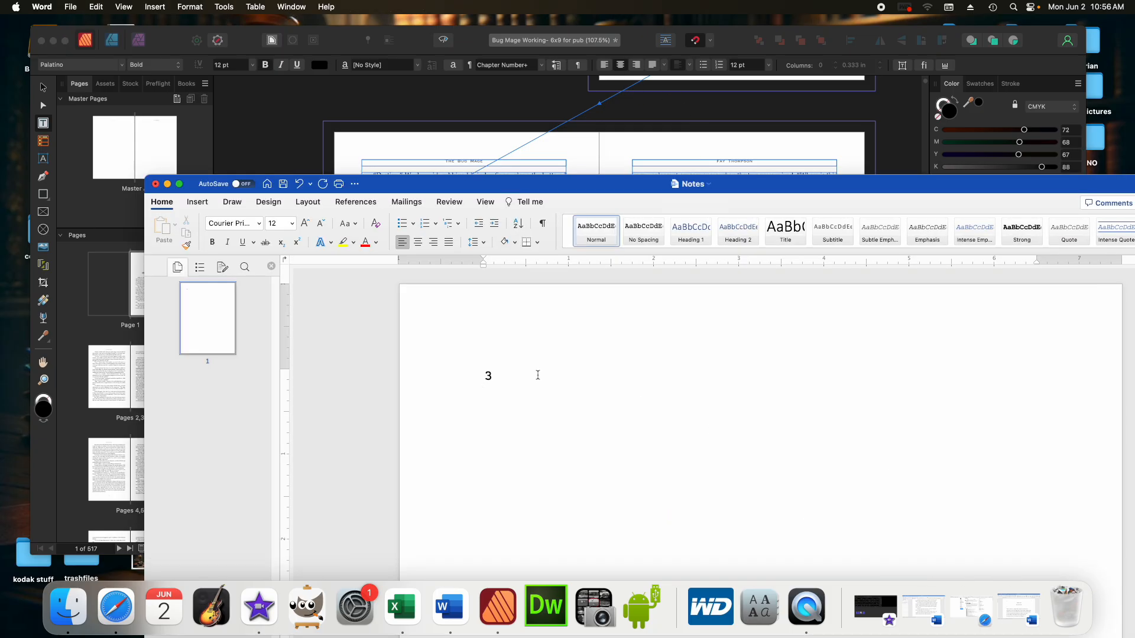
text(2)
click(519, 140)
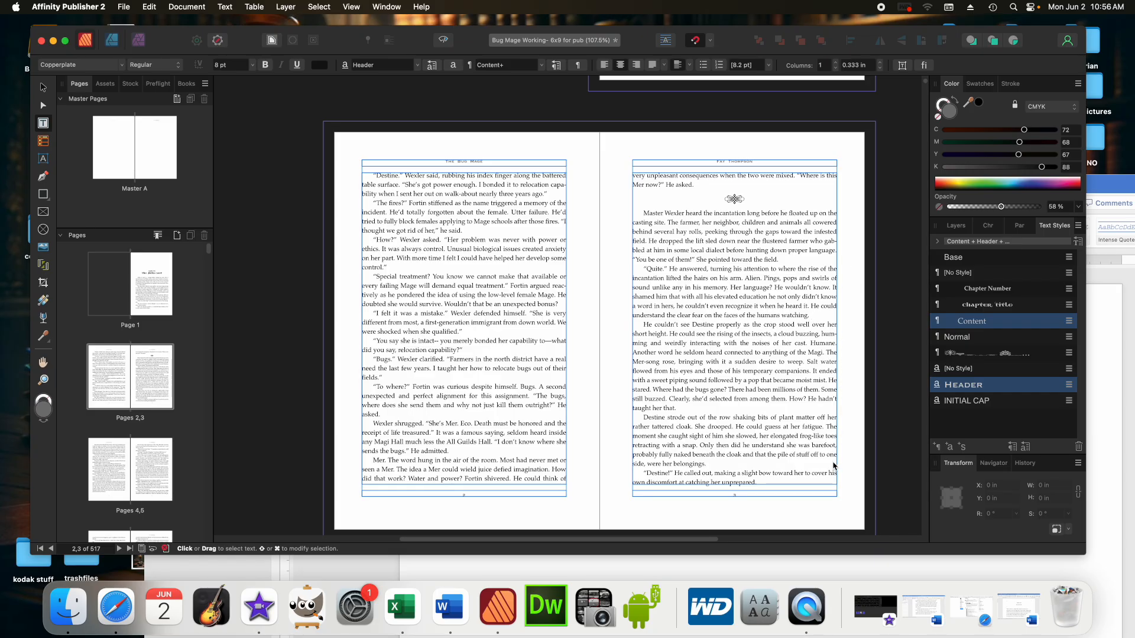
click(923, 606)
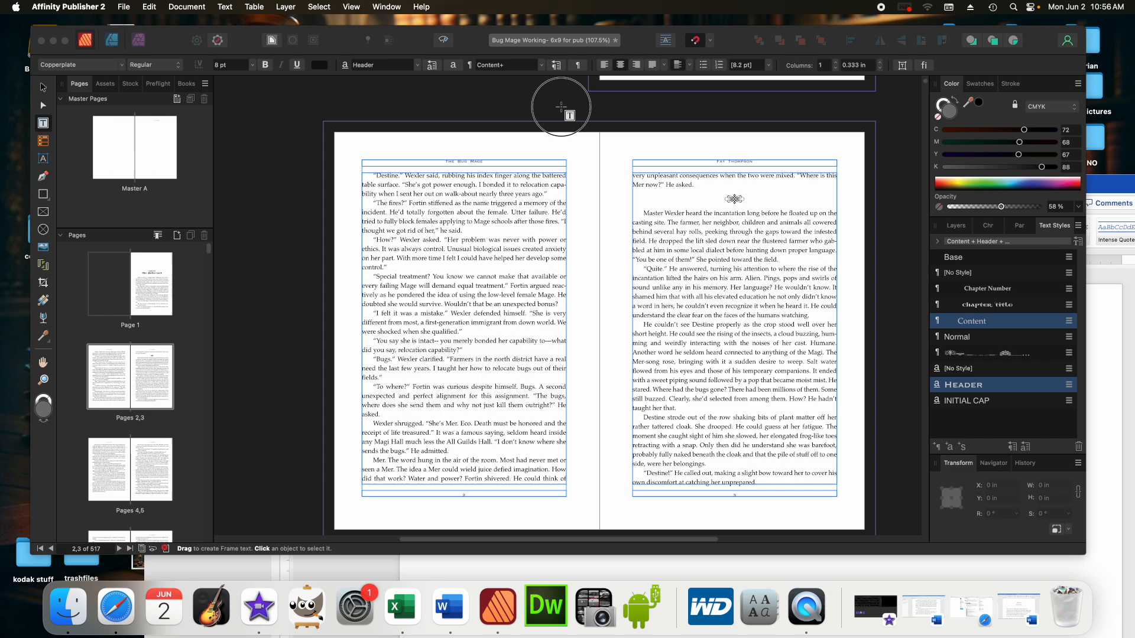
Step: Count the line-end hyphens on pages 4 and 5 of the layout and add 3 and 8 on new lines in Notes
click(568, 110)
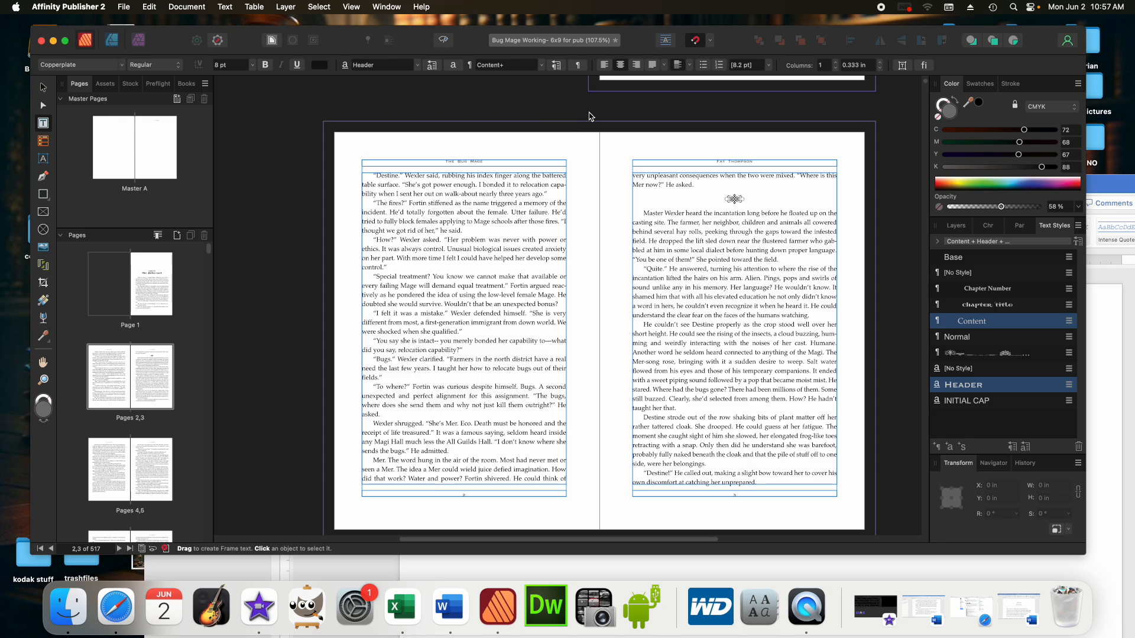
scroll(588, 116, down, 10)
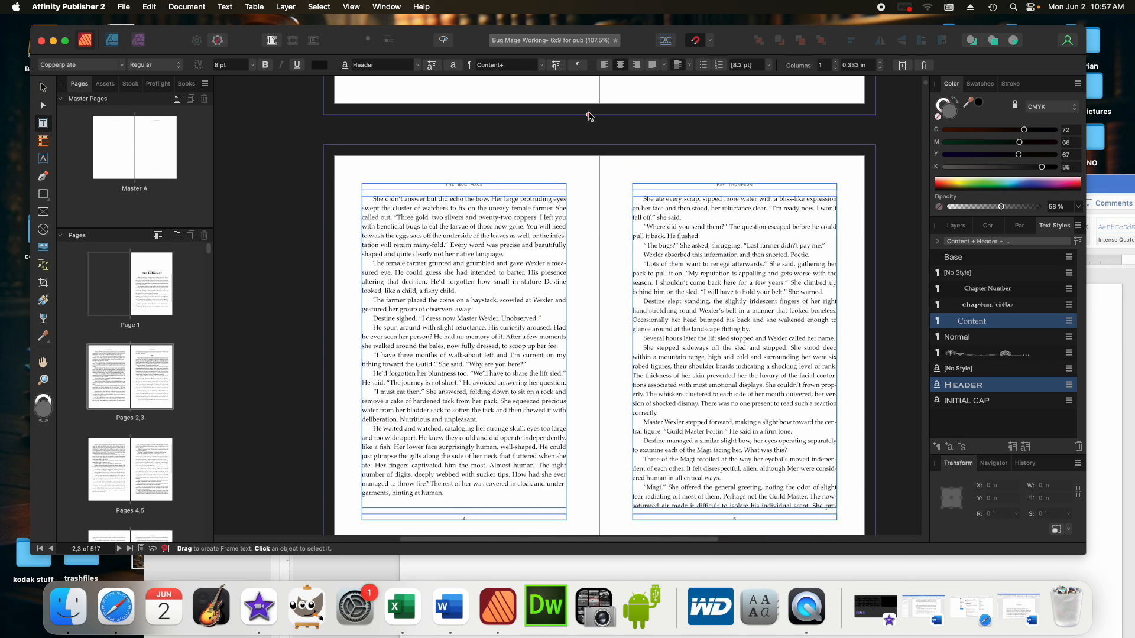
scroll(589, 116, down, 2)
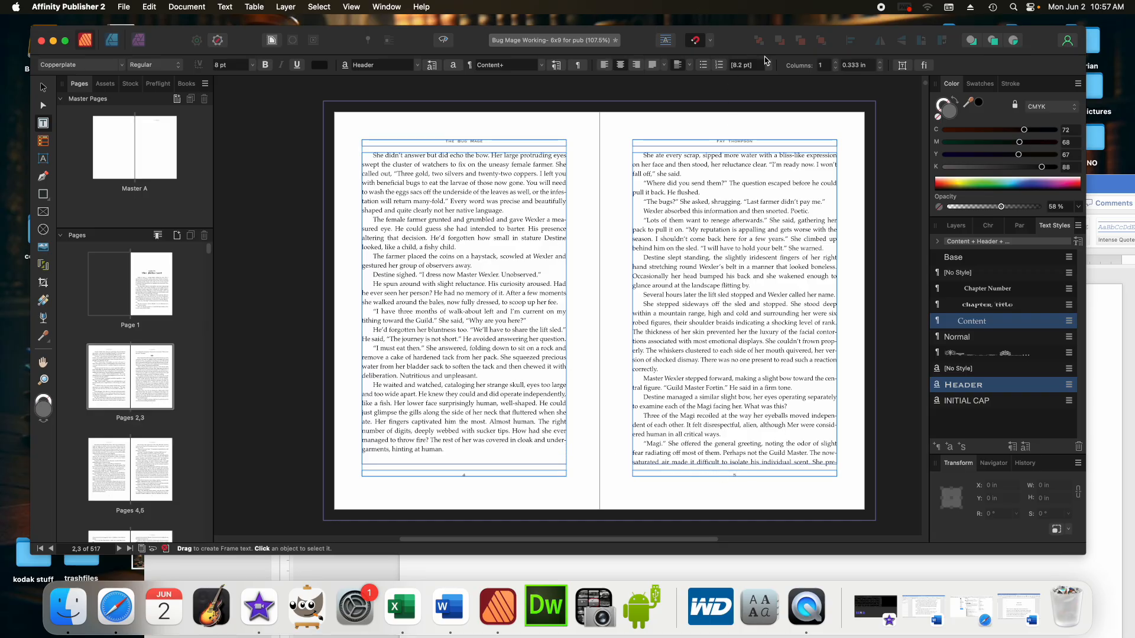
click(1118, 437)
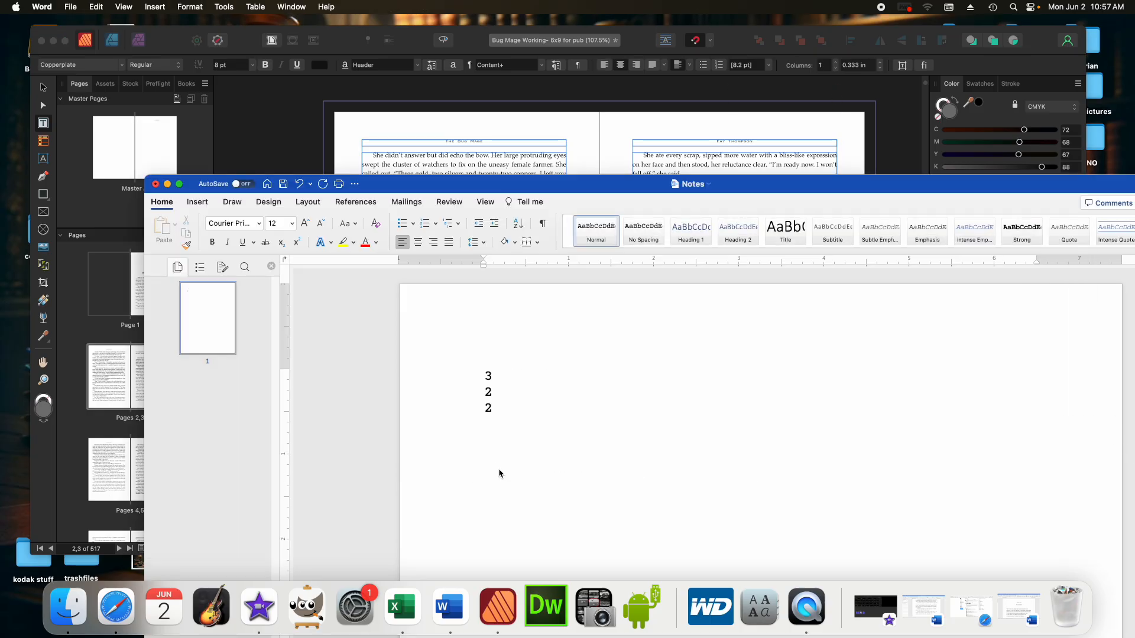
text(3)
click(711, 129)
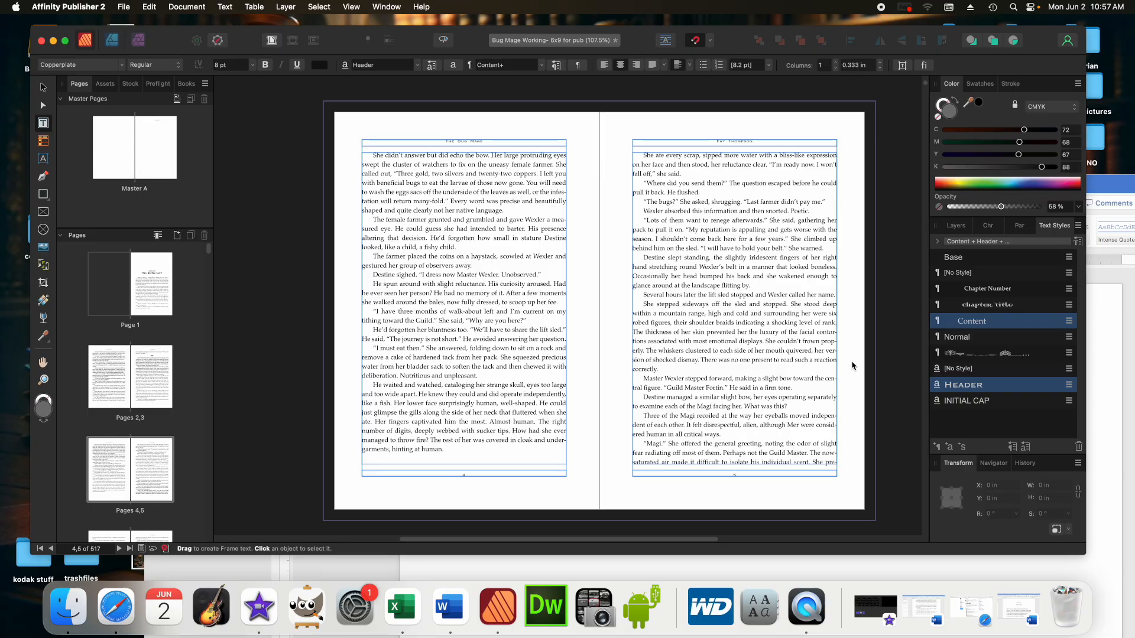
click(1110, 333)
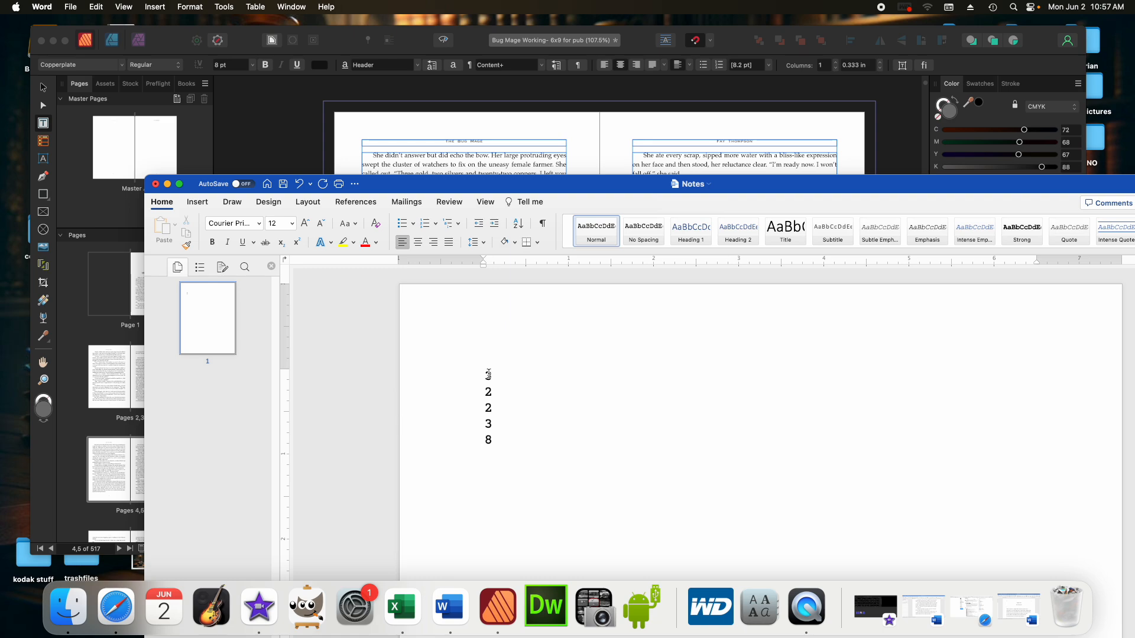
Step: Count the line-end hyphens on pages 6 and 7 of the layout and add 2 and 6 on new lines in Notes
click(588, 135)
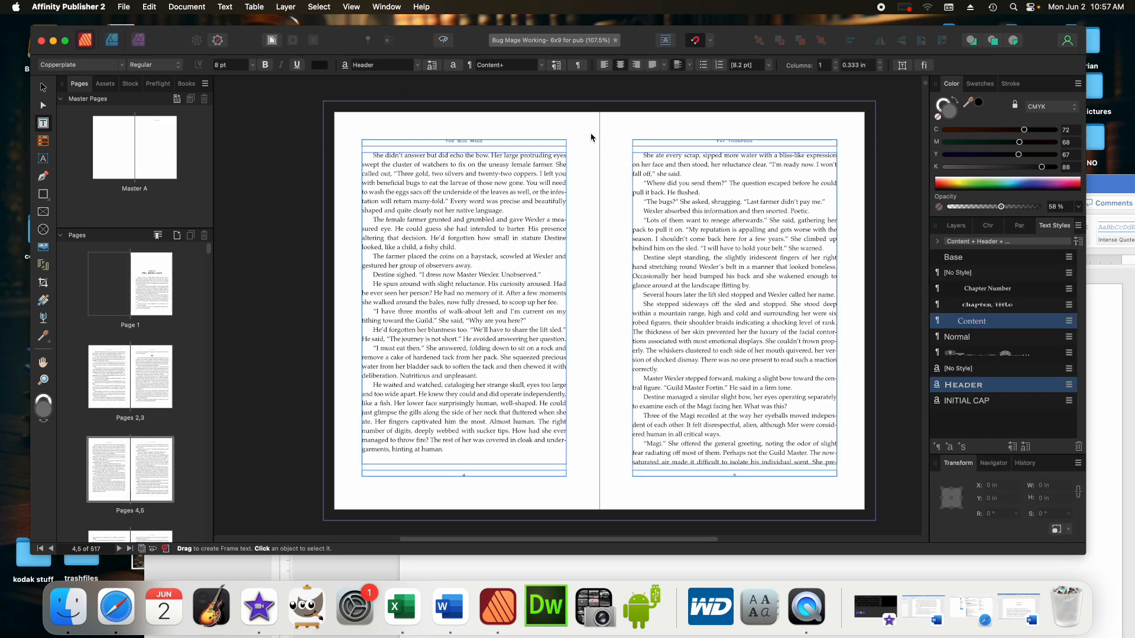
scroll(591, 137, down, 10)
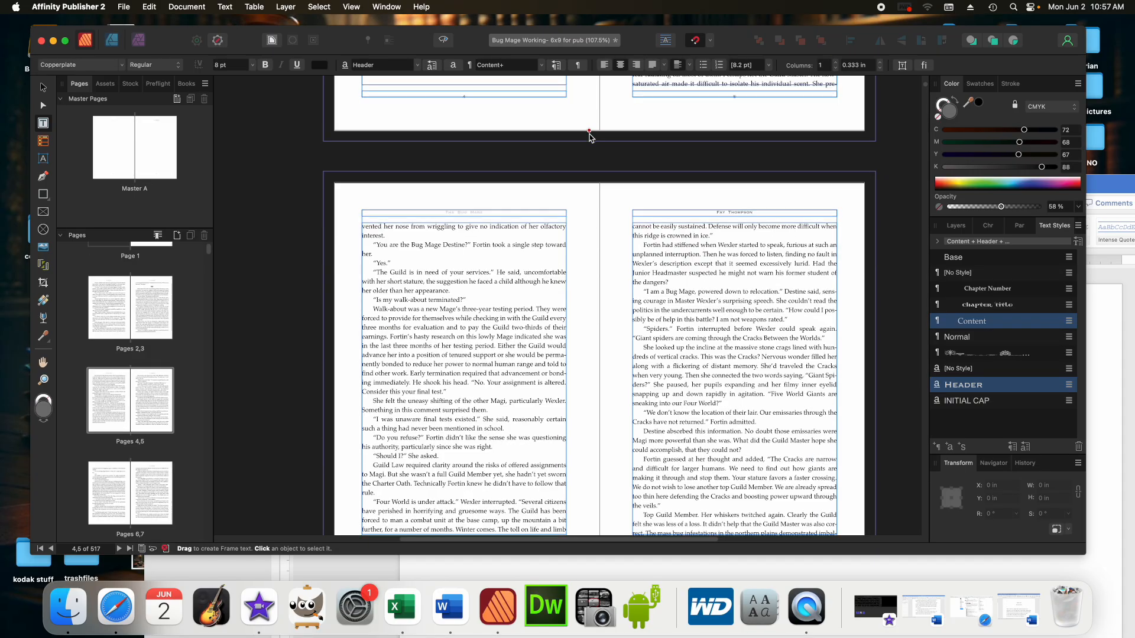
scroll(589, 137, down, 2)
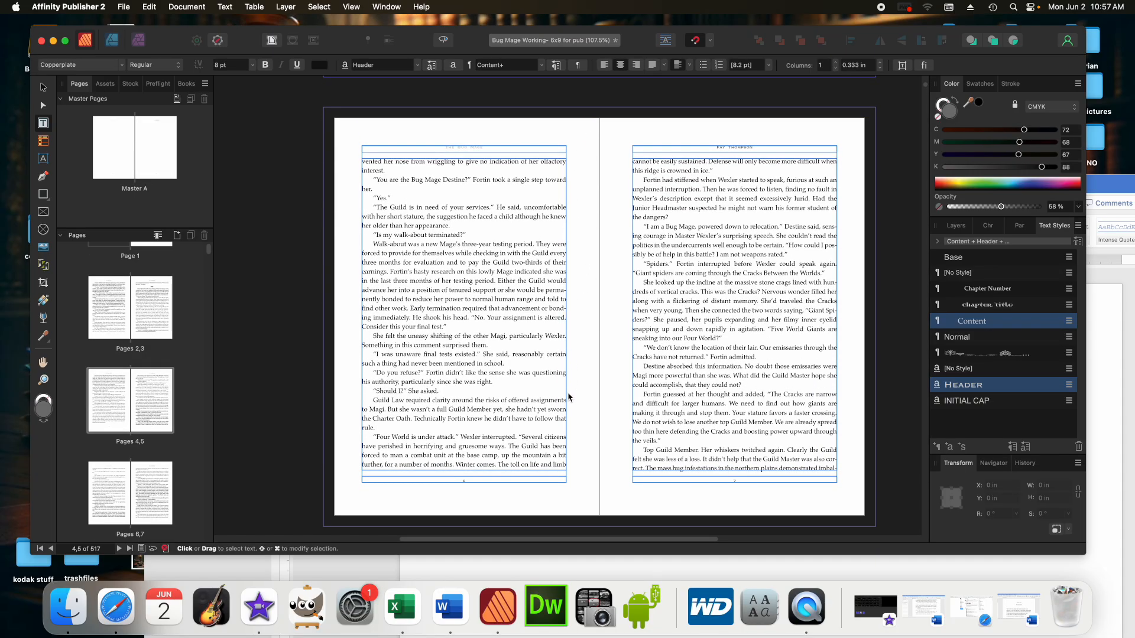
click(1102, 361)
text(2)
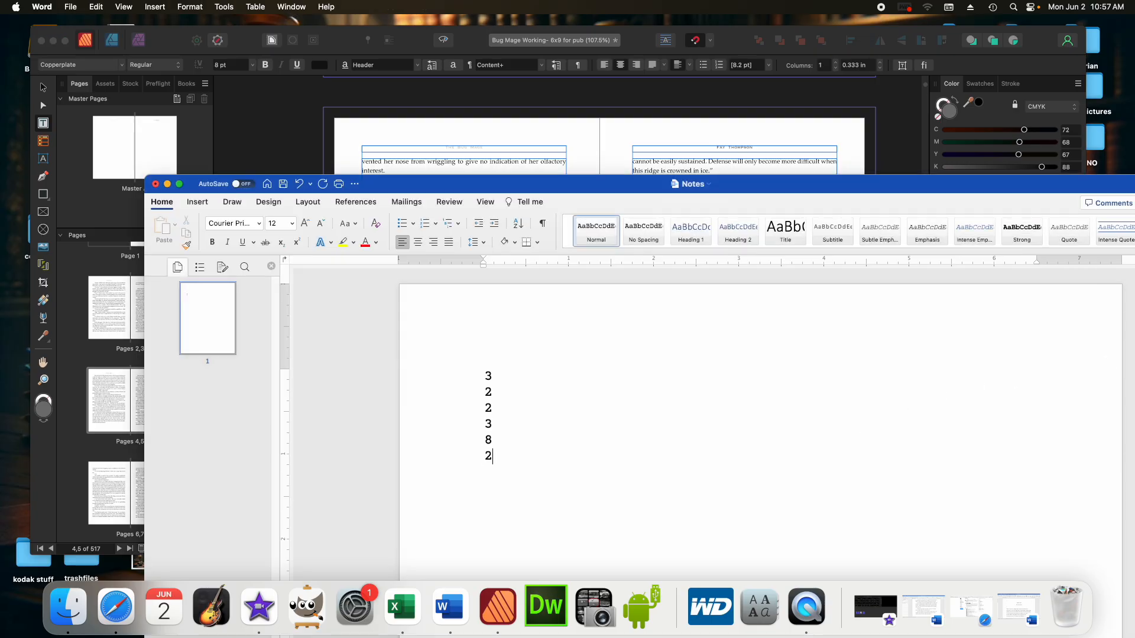
click(753, 123)
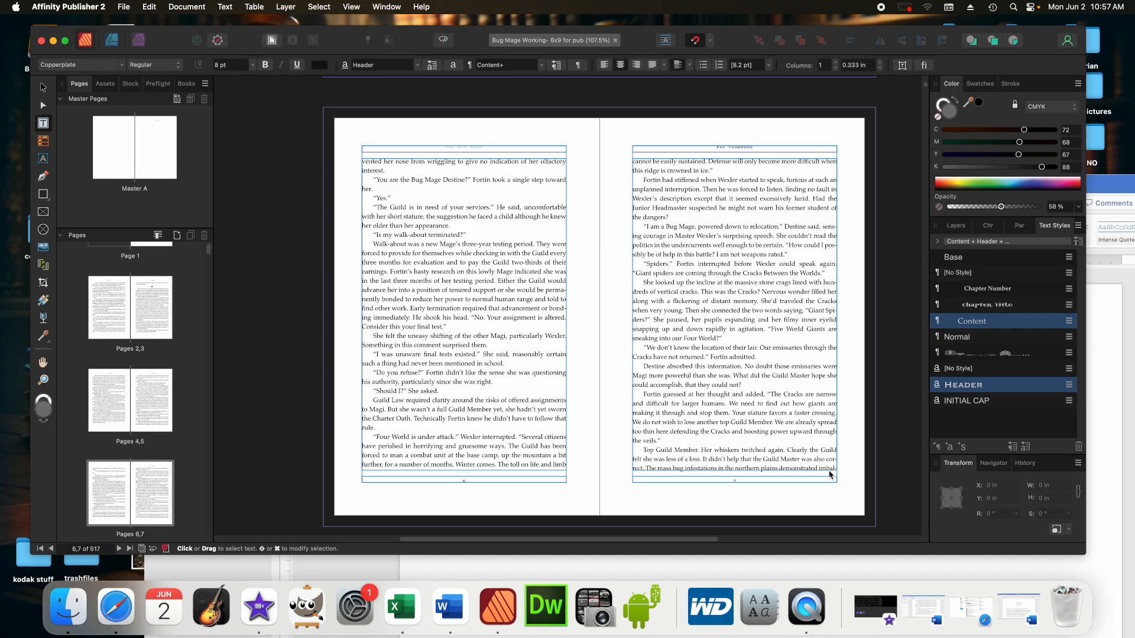
click(1109, 371)
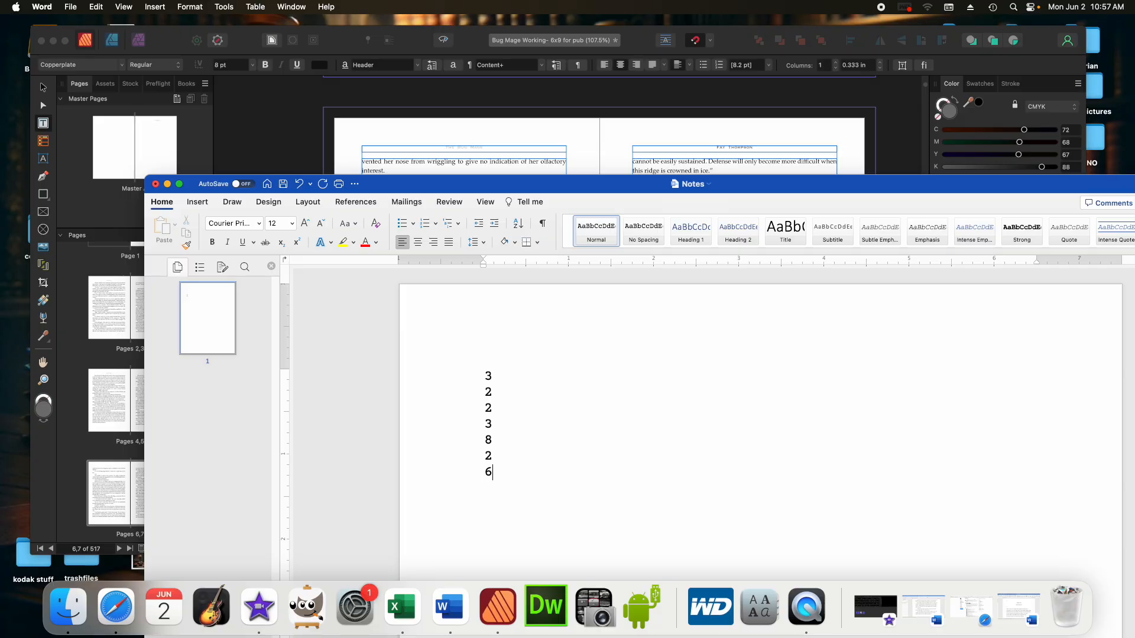
Step: Count the line-end hyphens on page 8, the last page of Chapter One, and add 1 on a new line in Notes
click(646, 124)
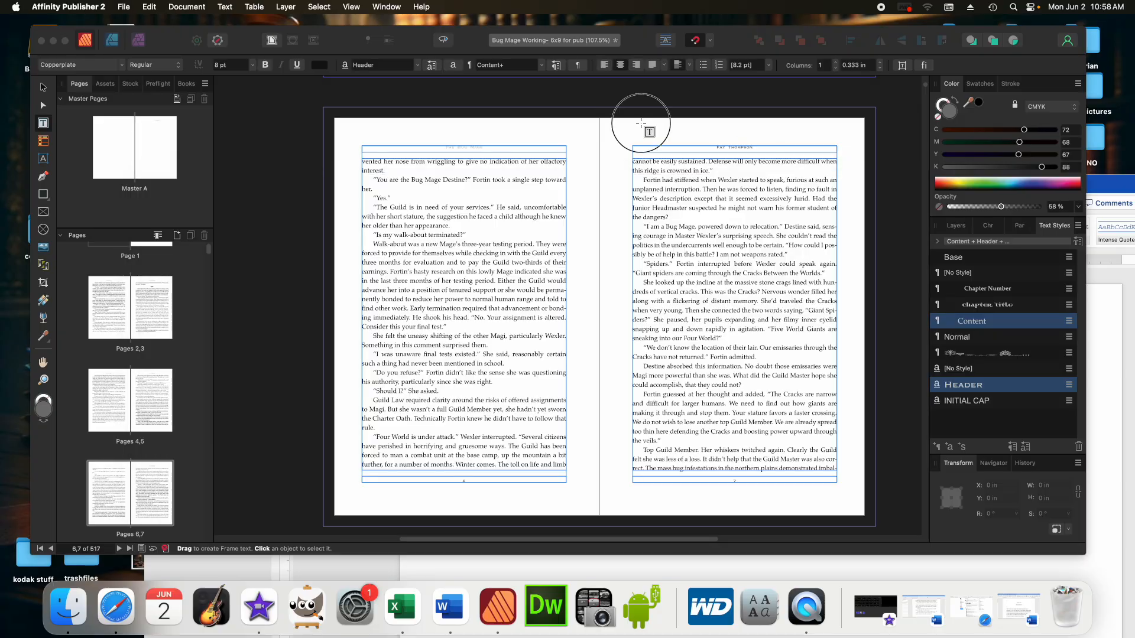
scroll(663, 158, down, 10)
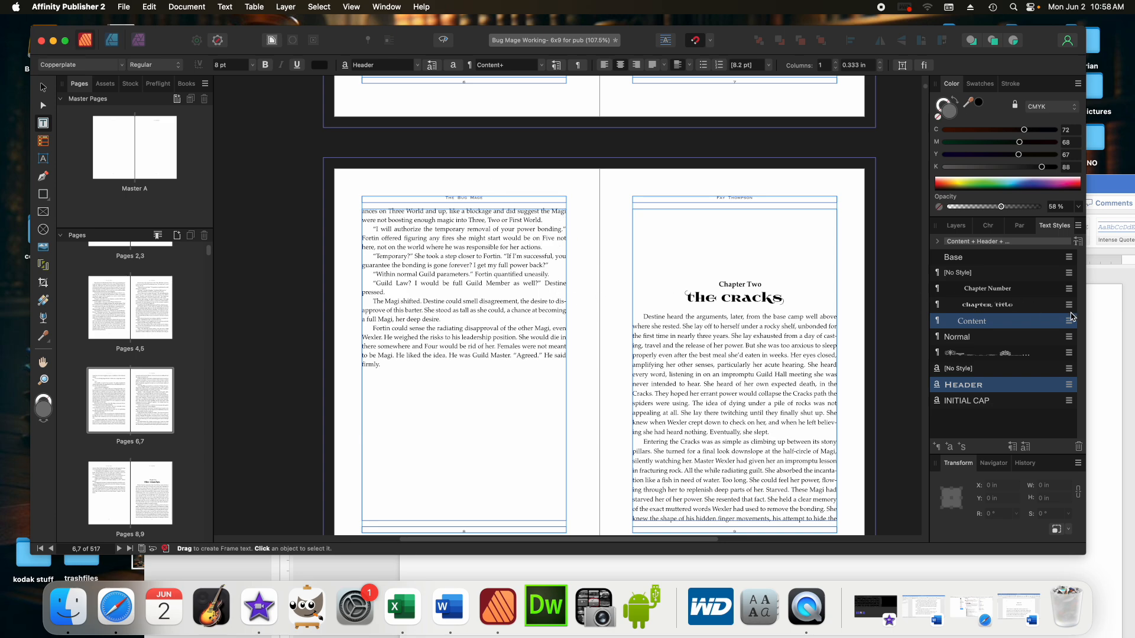
click(1111, 321)
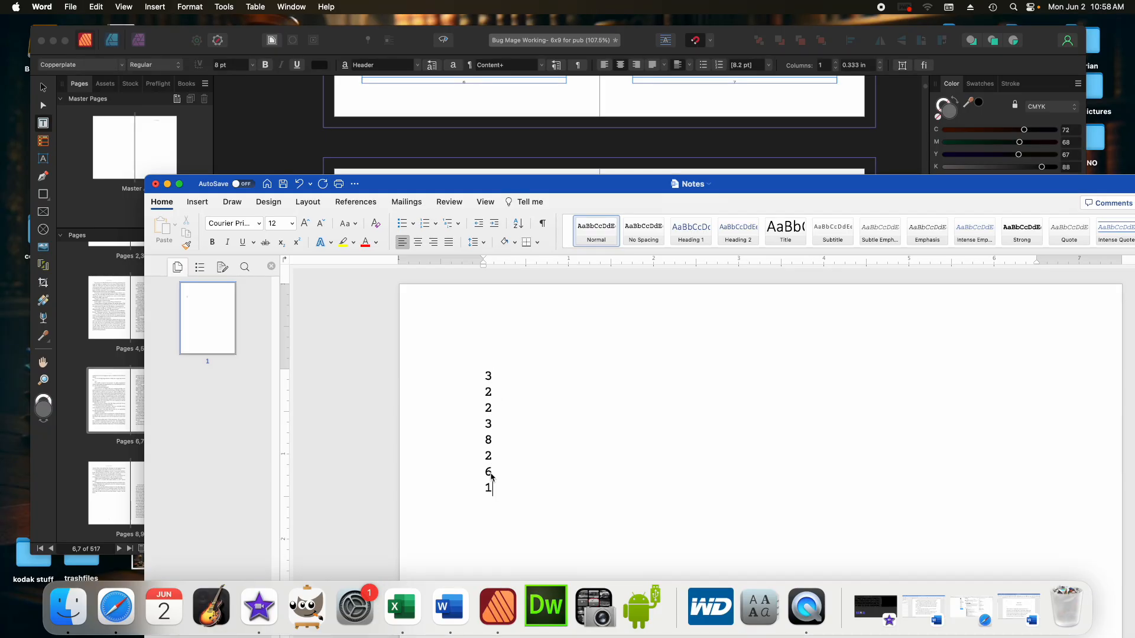
Step: Switch back to Affinity Publisher and set the Content text style's minimum hyphenation score to 5
click(547, 135)
scroll(650, 133, up, 5)
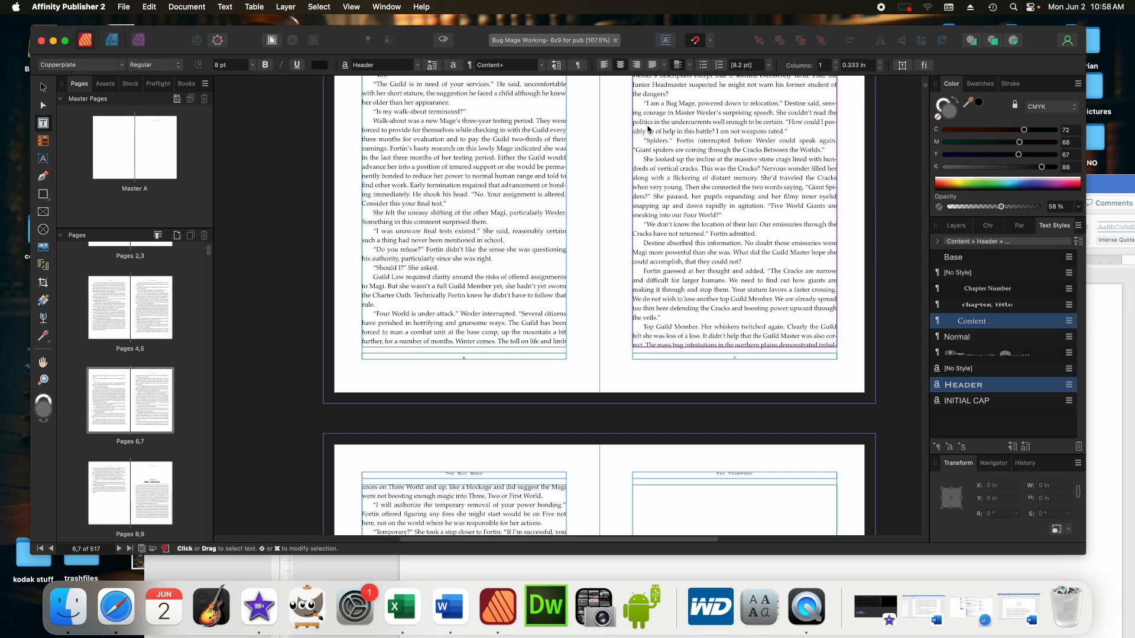
scroll(648, 129, up, 10)
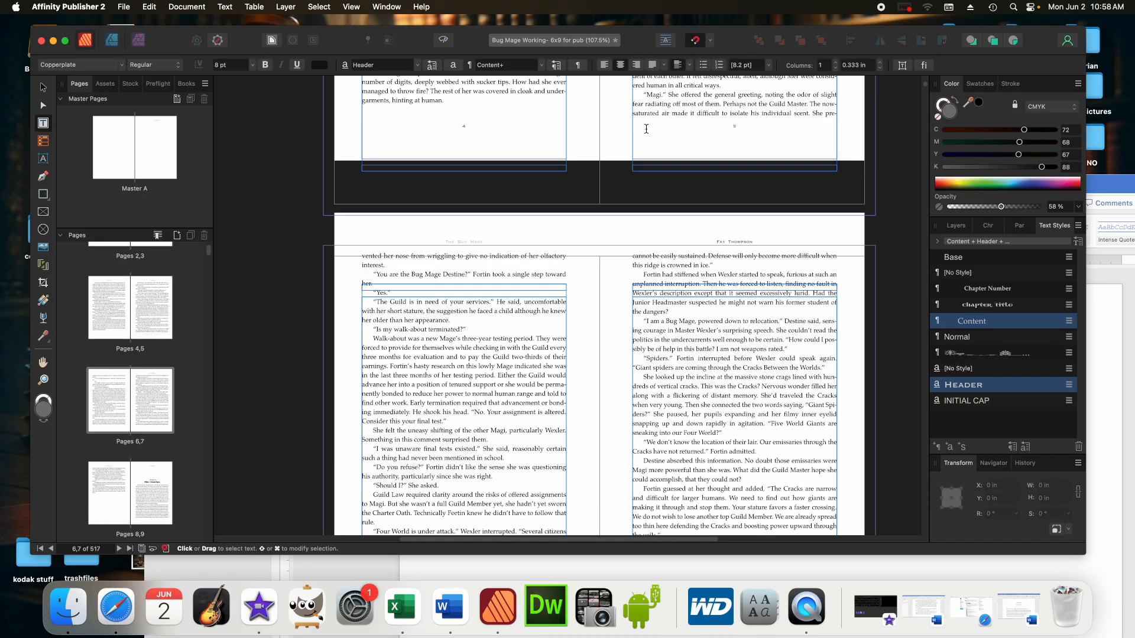
scroll(646, 130, up, 4)
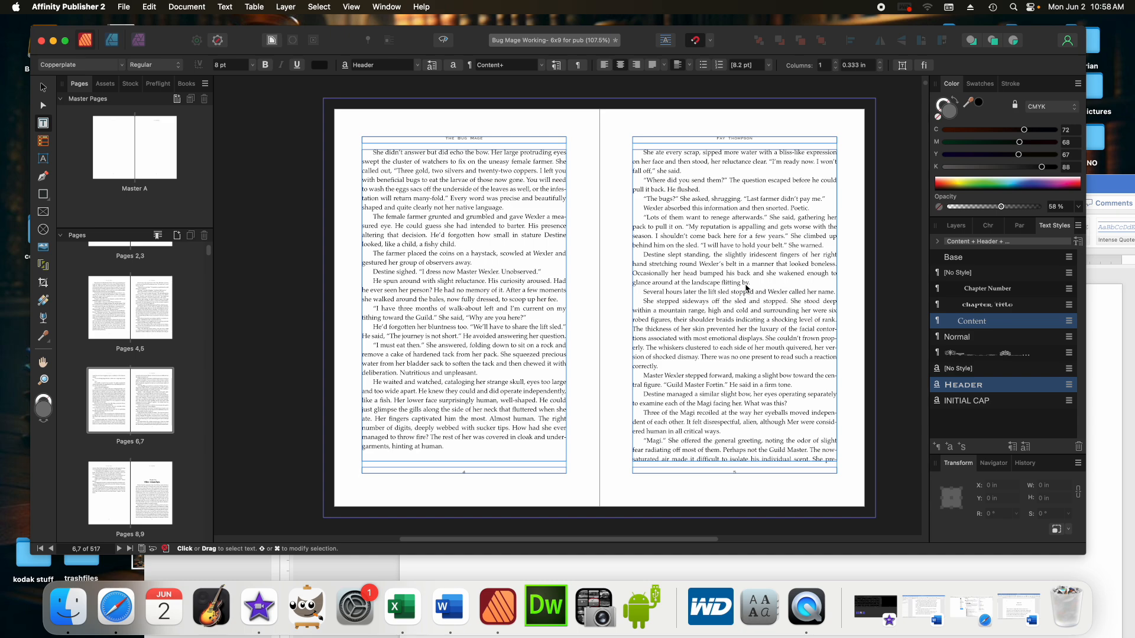
double_click(1011, 325)
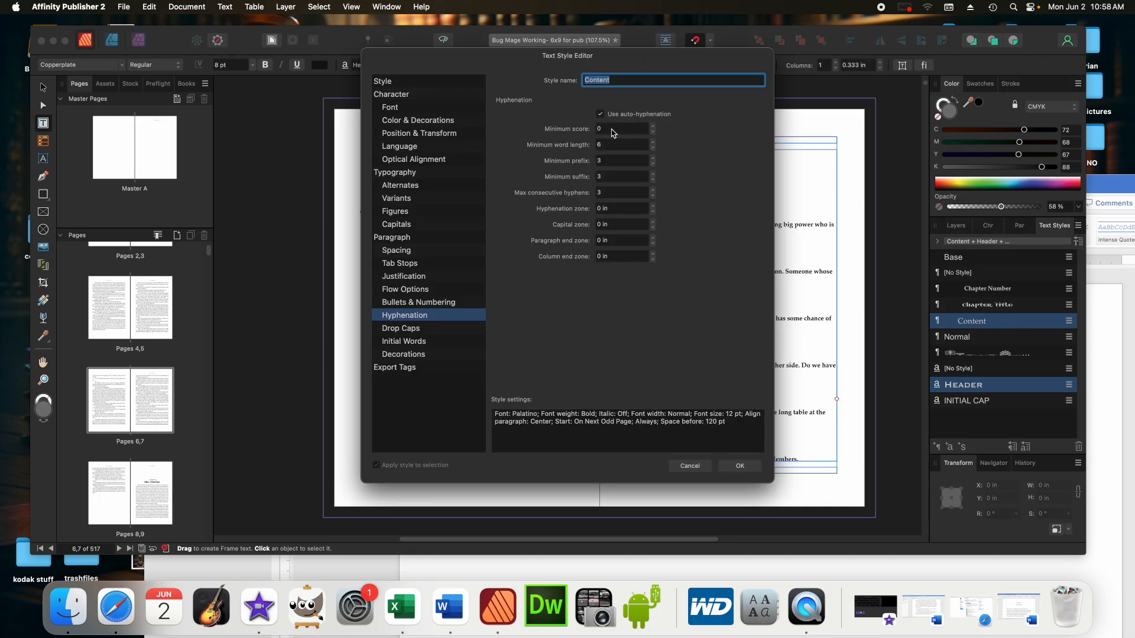
click(653, 127)
click(741, 467)
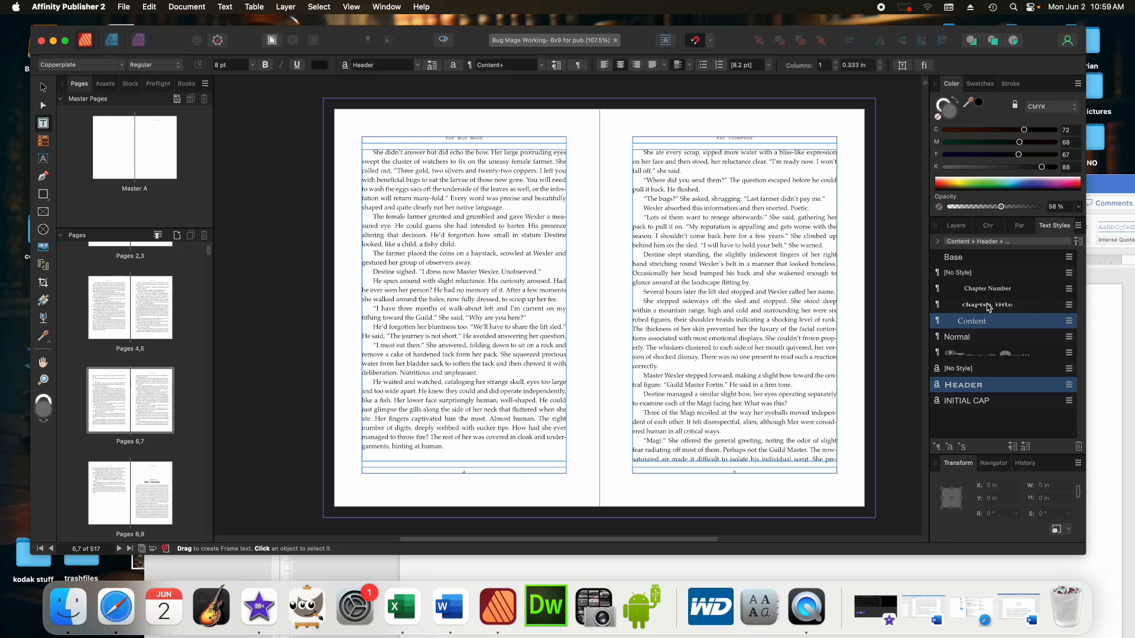
double_click(995, 324)
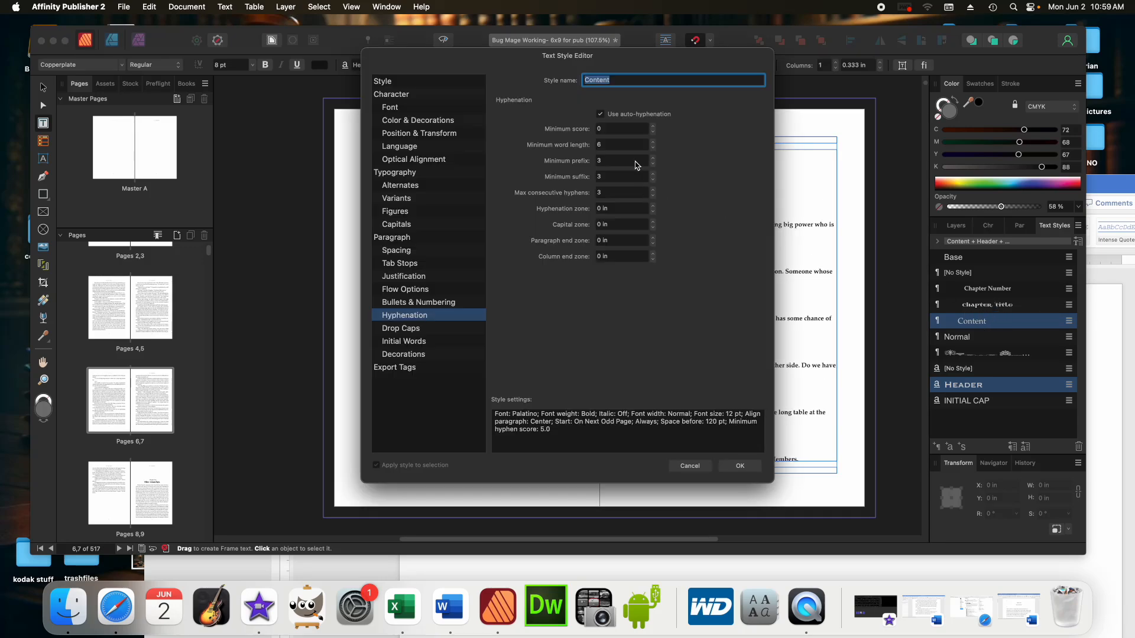
click(609, 130)
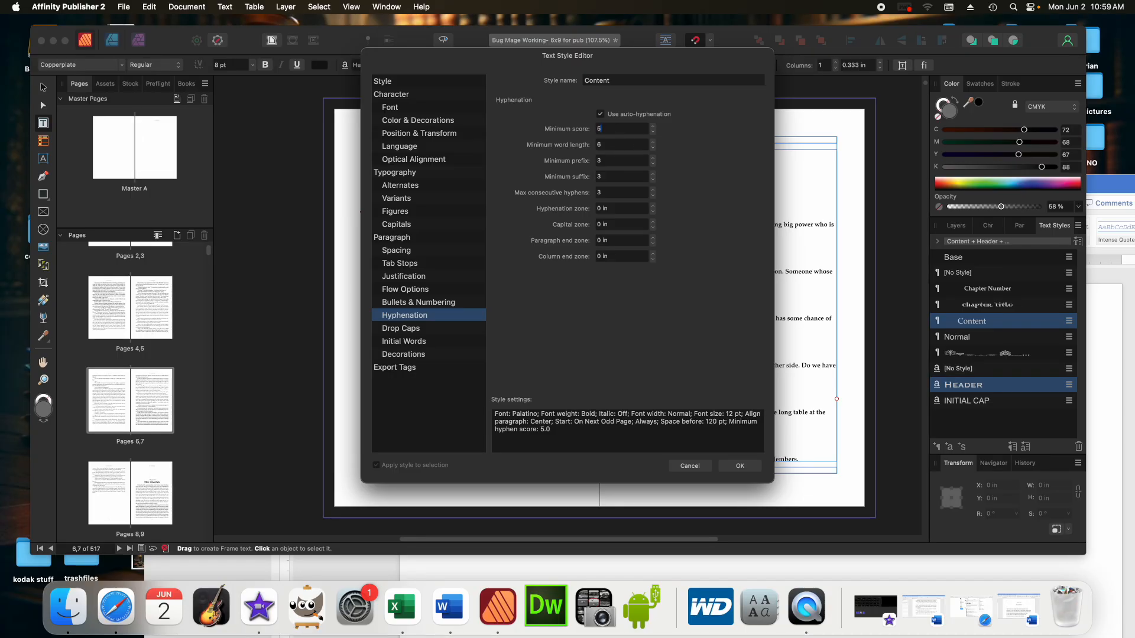
click(740, 467)
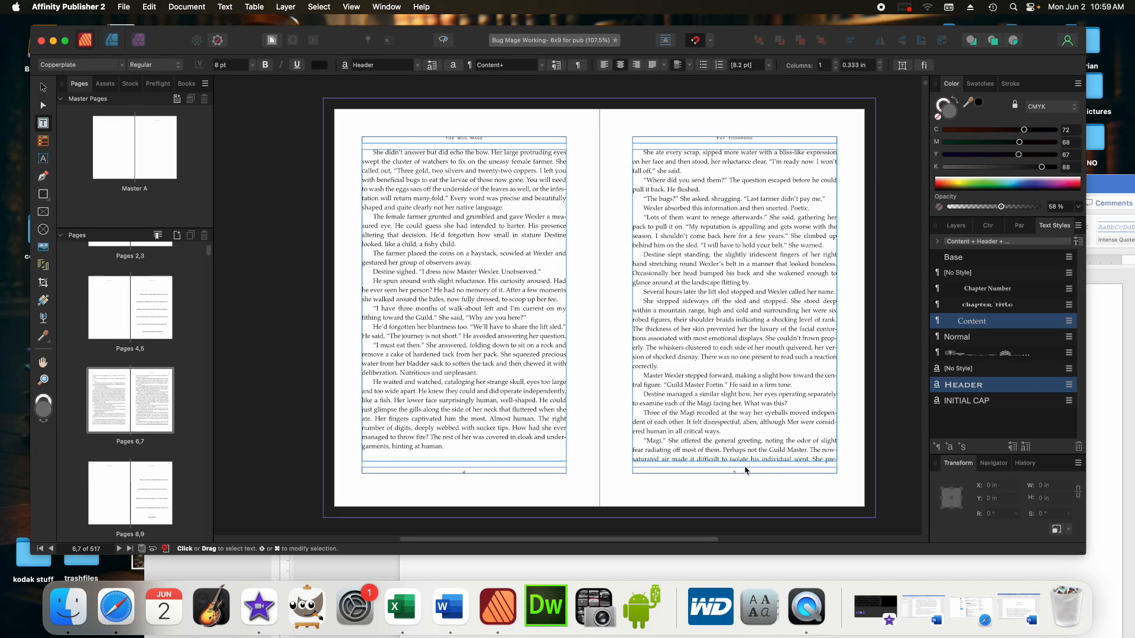
Step: Set the Content text style's hyphenation zone to 2 in
double_click(978, 325)
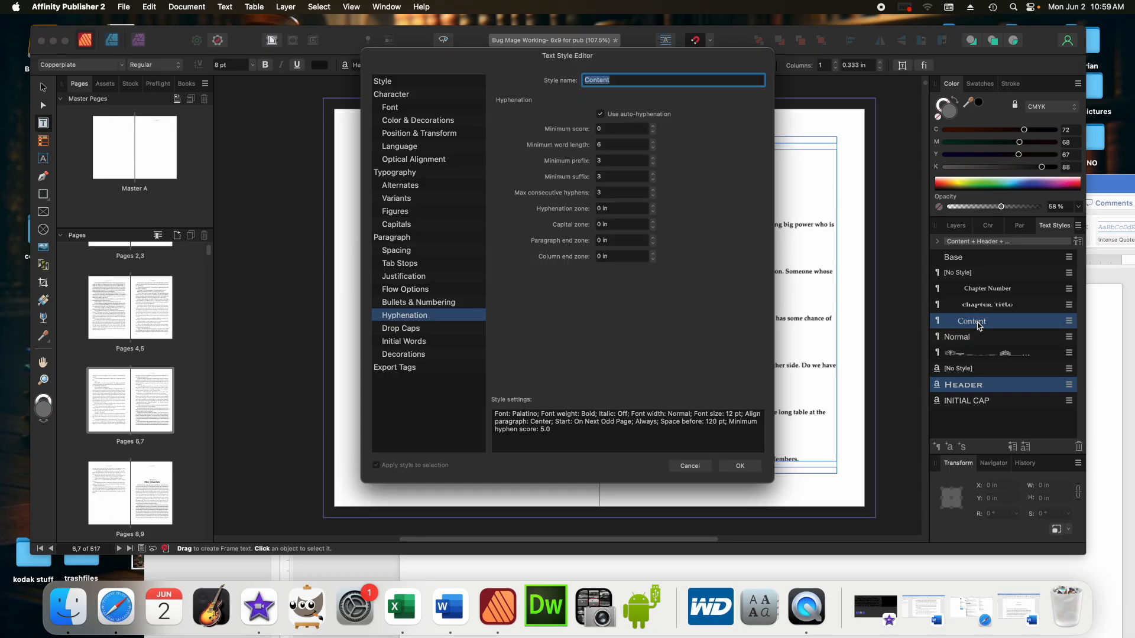
click(607, 130)
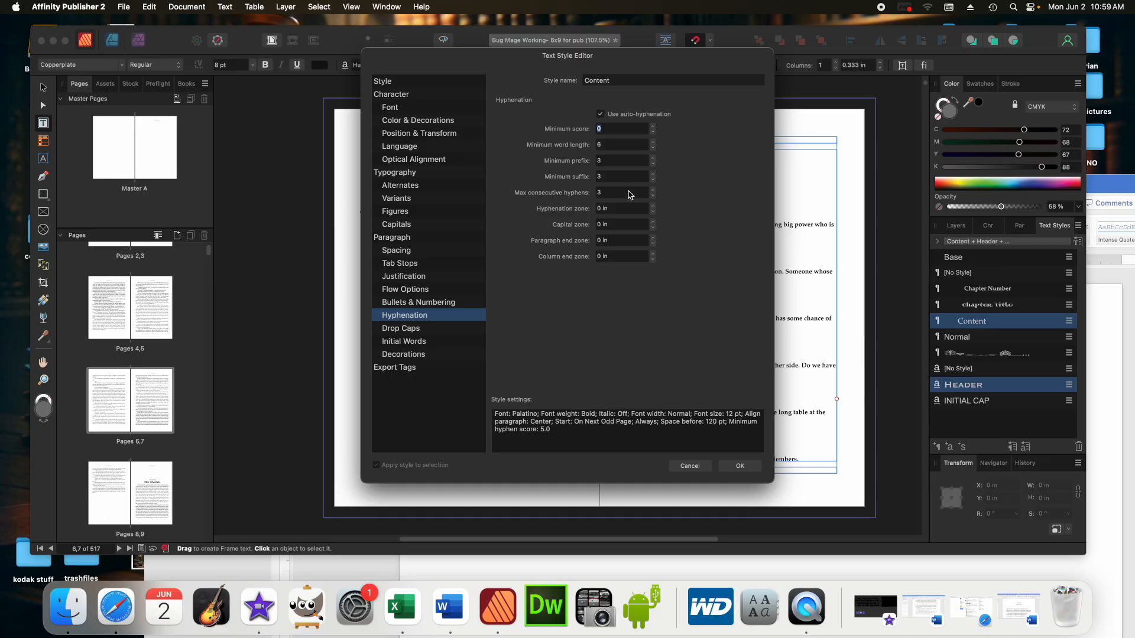
click(614, 211)
text(2)
click(742, 467)
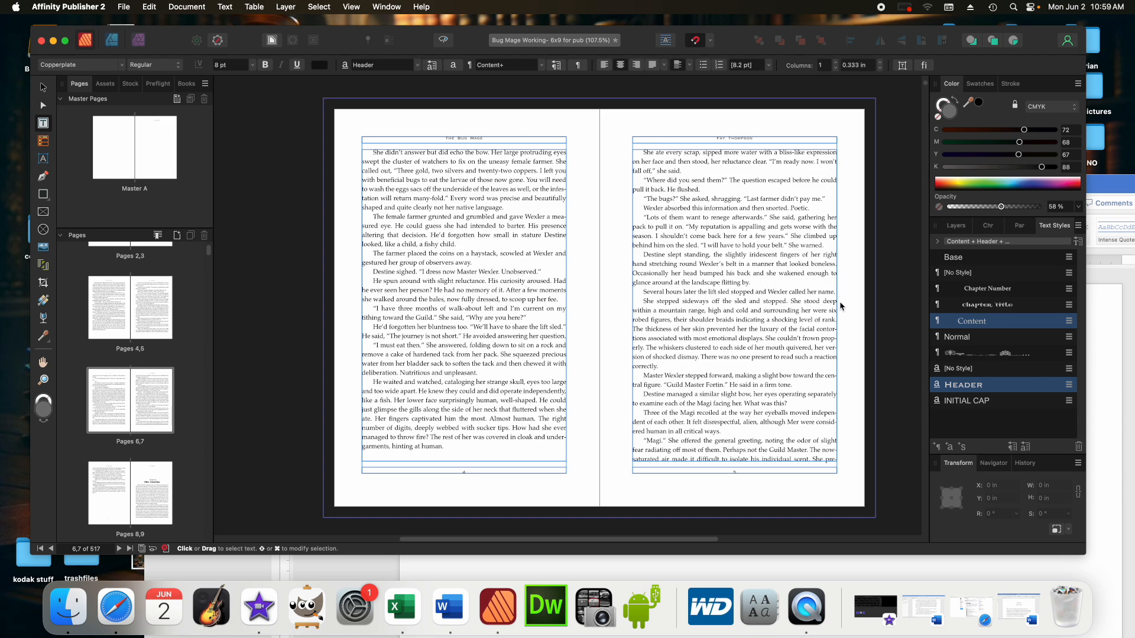
Step: Try to apply the edited Content style to the current selection from its style settings
double_click(1022, 324)
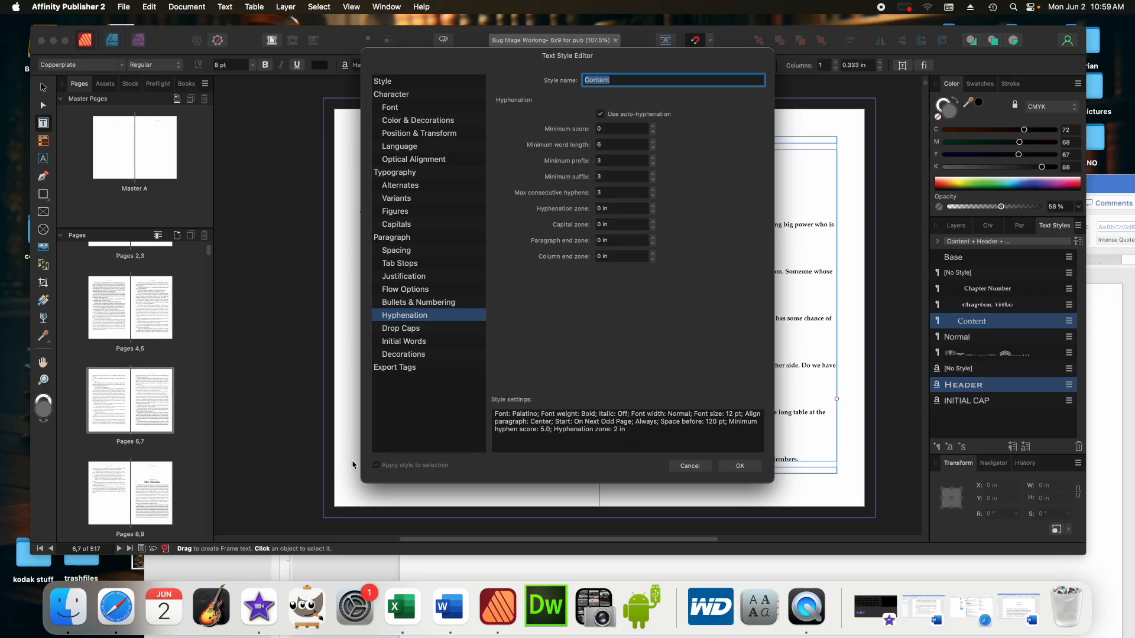
click(377, 465)
click(740, 467)
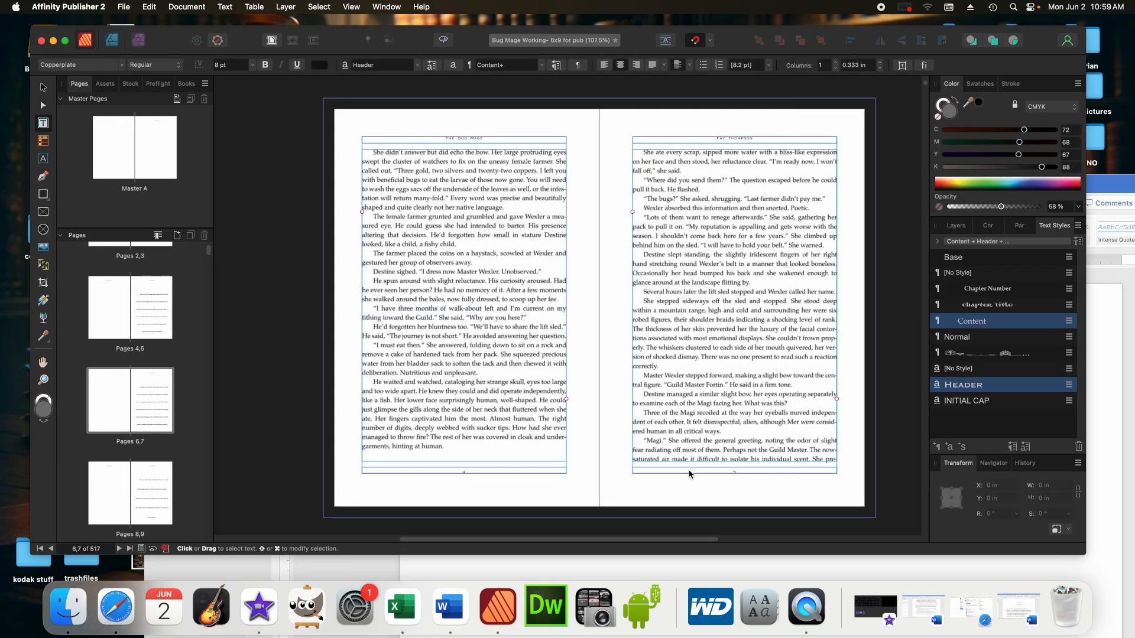
Step: Place the cursor in page 5's body text and review the Content style's hyphenation settings
click(730, 357)
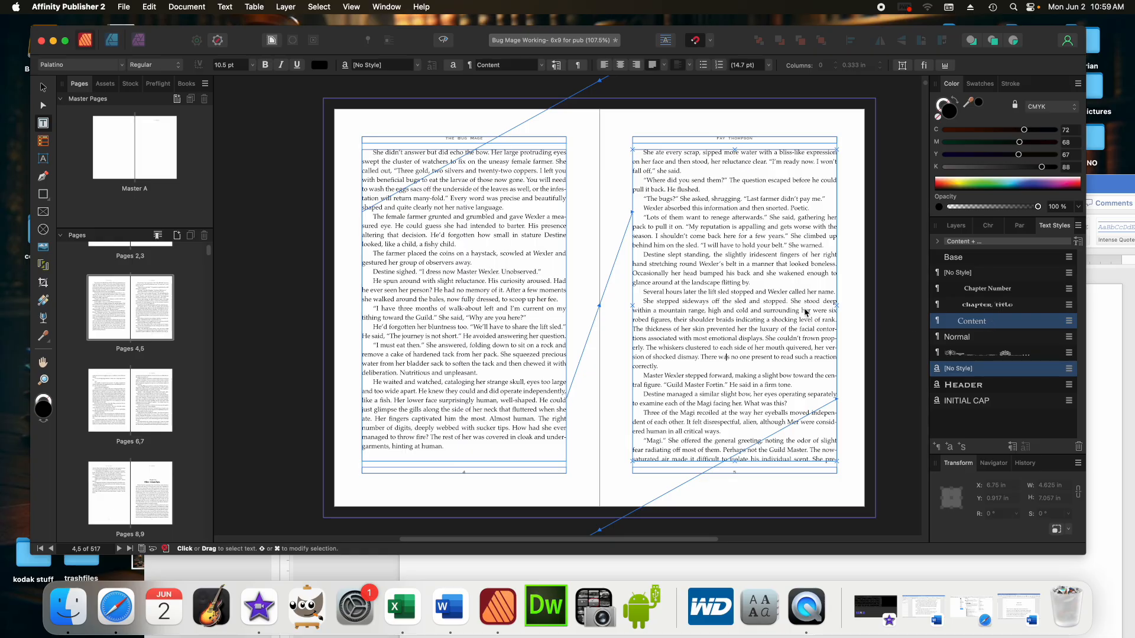
double_click(989, 321)
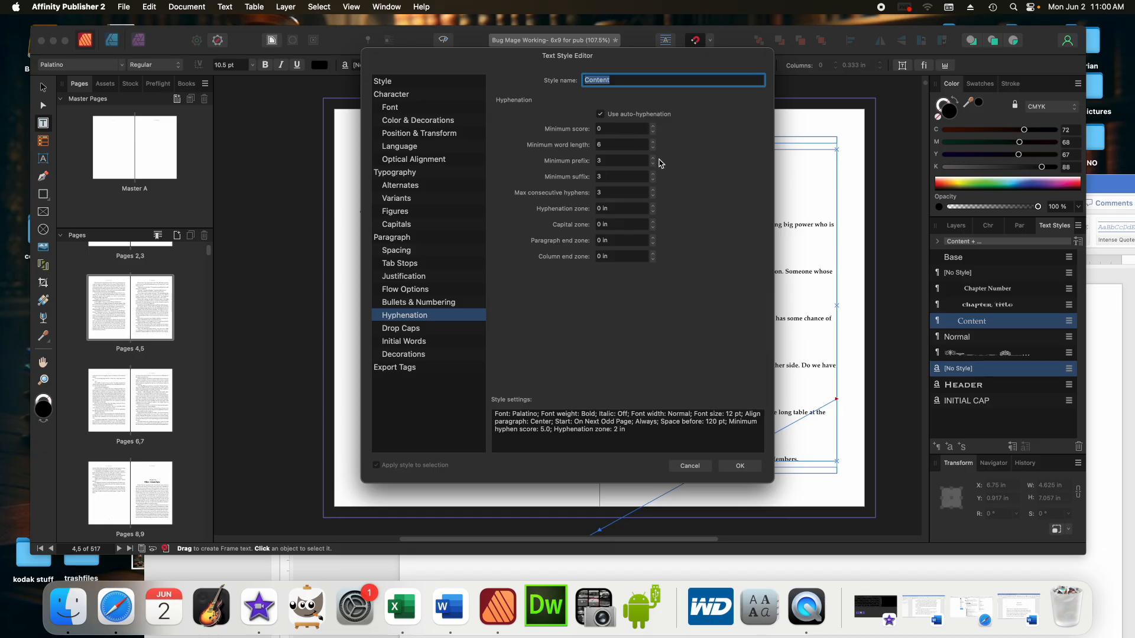
click(736, 467)
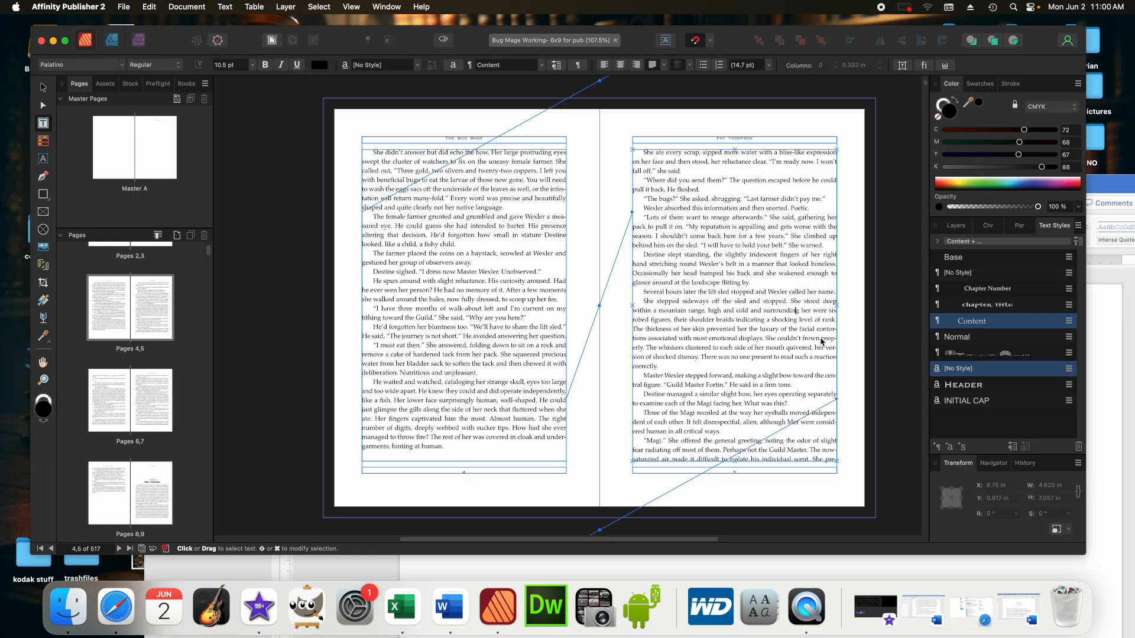
Step: Insert a paragraph break before "properly" on page 5 and highlight the line ending in "She couldn't frown" to check its spacing
key(Return)
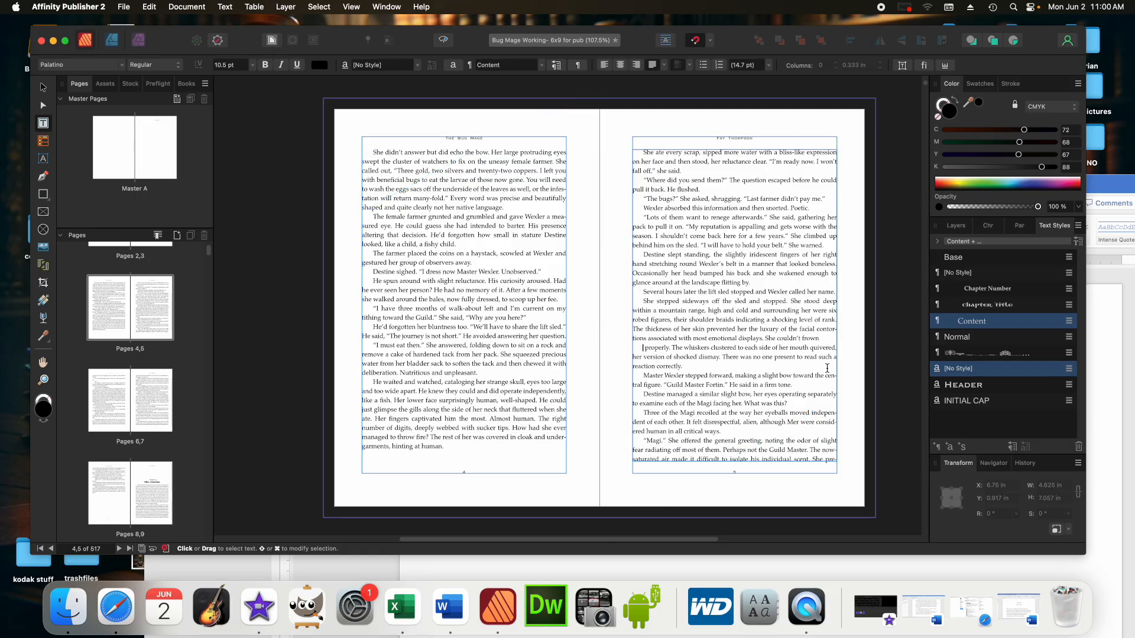
click(825, 343)
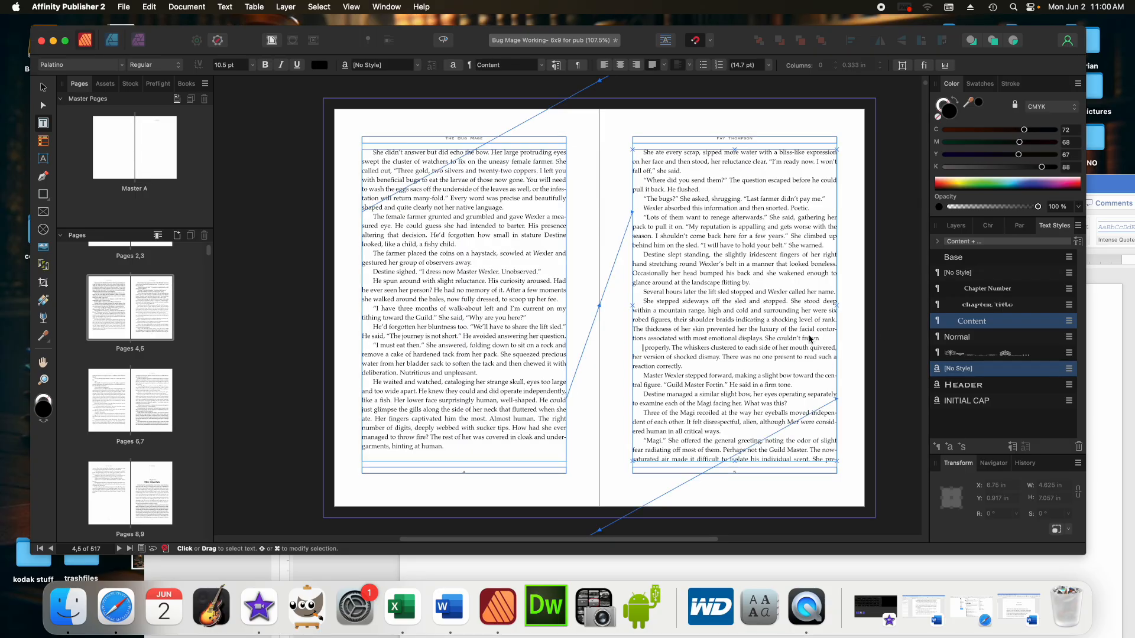
drag(825, 342, 615, 347)
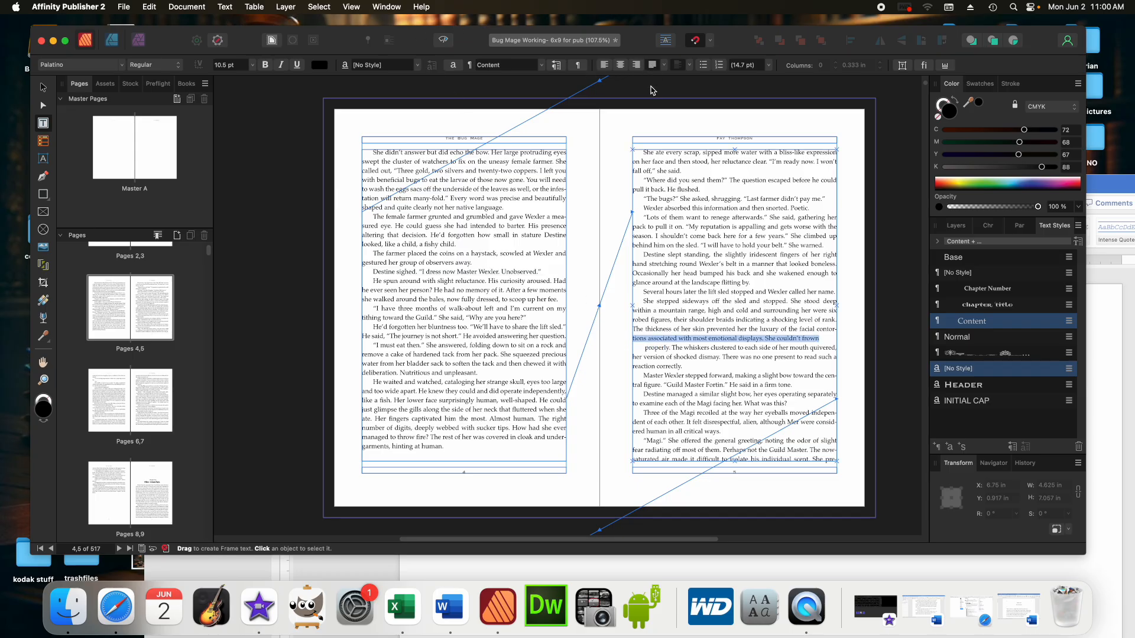
click(645, 348)
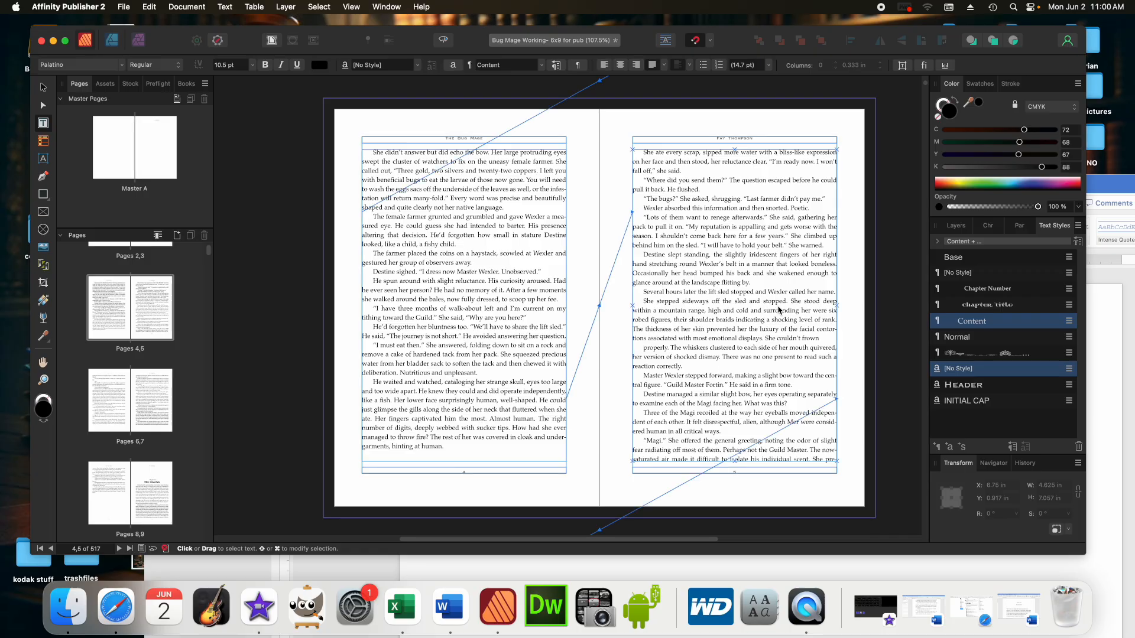
click(787, 358)
click(826, 343)
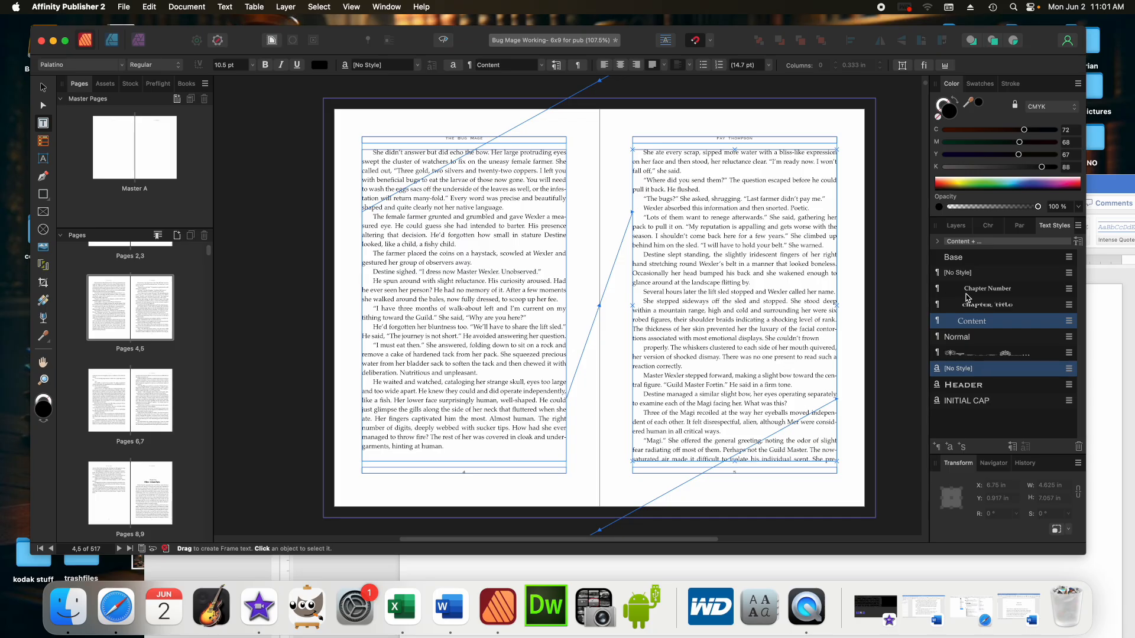
Step: Switch to the Notes document in Word, review the full per-page hyphen tally, and minimize its window
click(1114, 325)
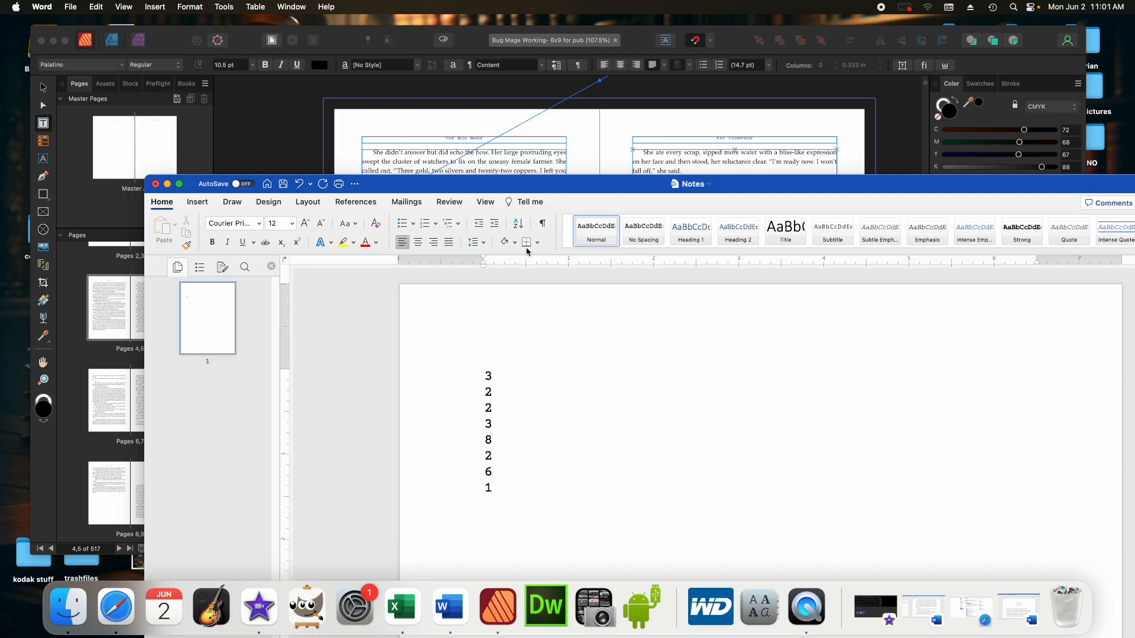
drag(506, 184, 494, 26)
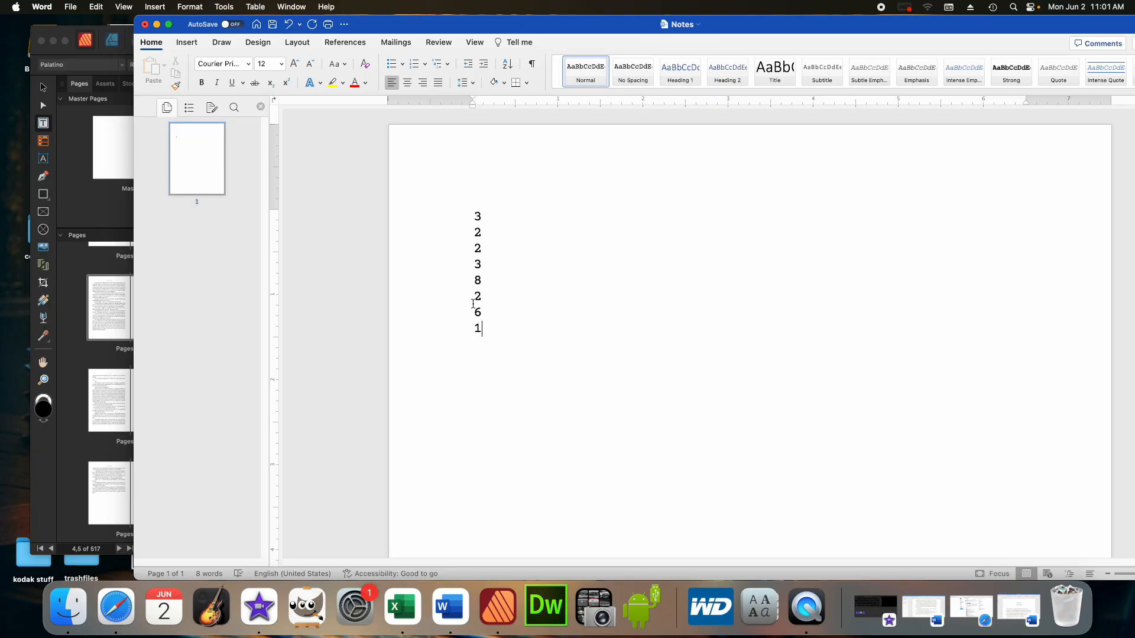
click(157, 25)
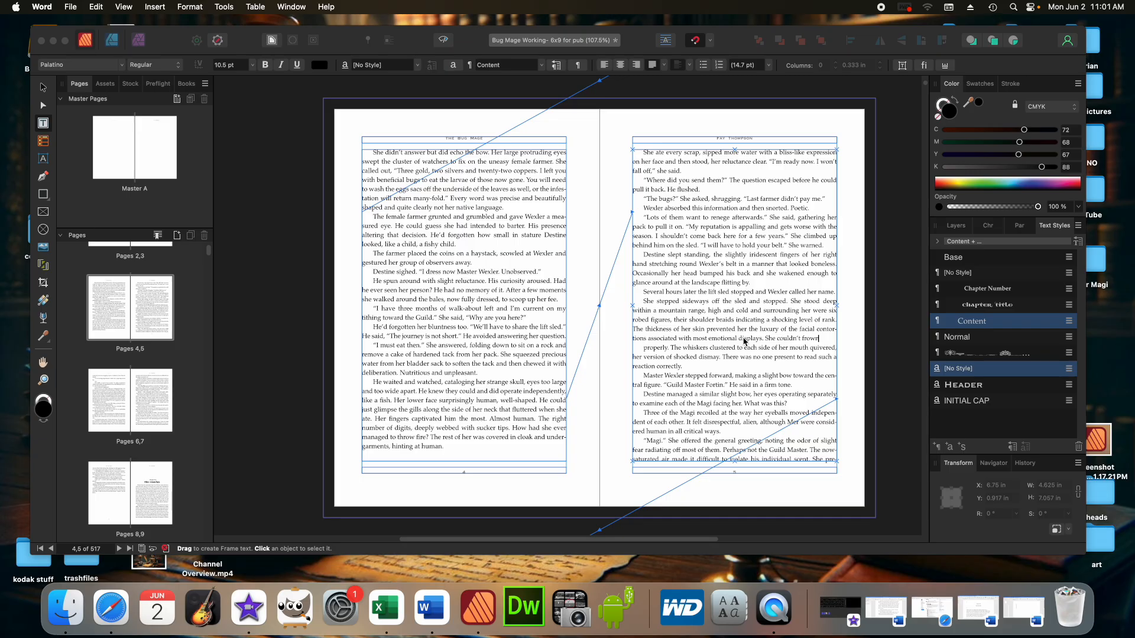
Step: Place the cursor before "properly" on page 5 in Affinity Publisher, and return to Chapter One's opening page to examine its line-end hyphens
click(643, 351)
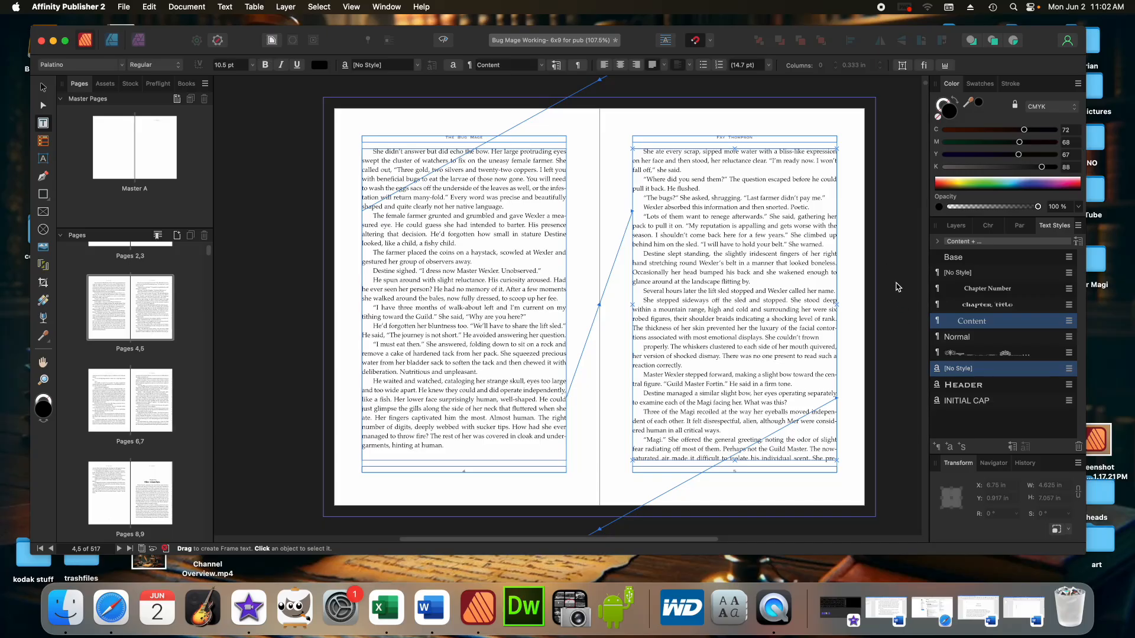
scroll(897, 290, up, 20)
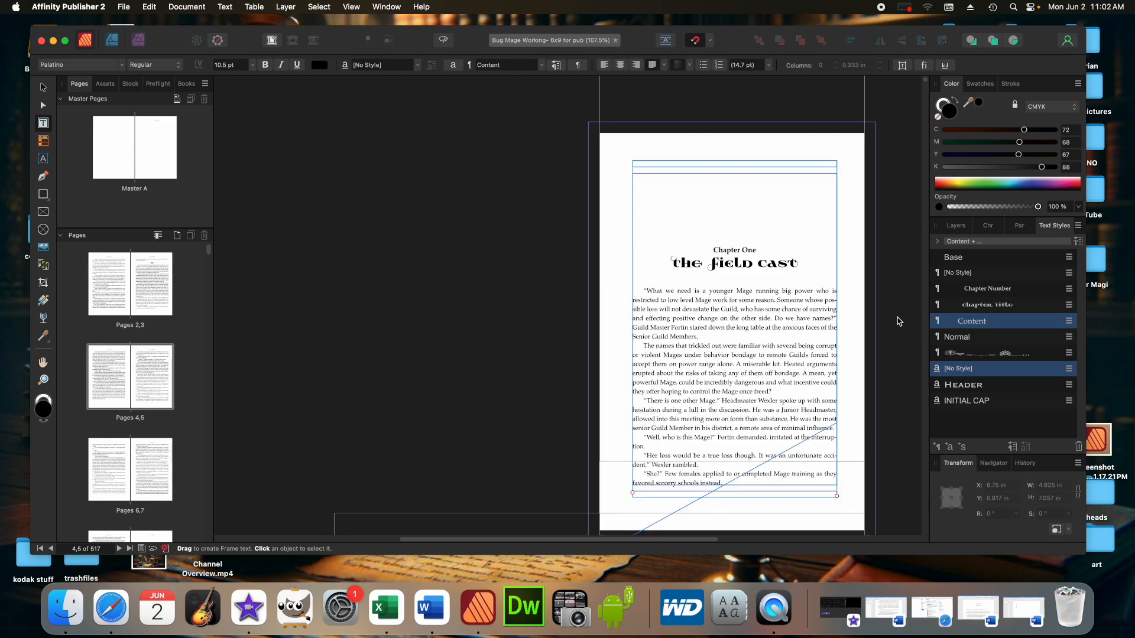
scroll(897, 320, down, 5)
scroll(896, 319, down, 2)
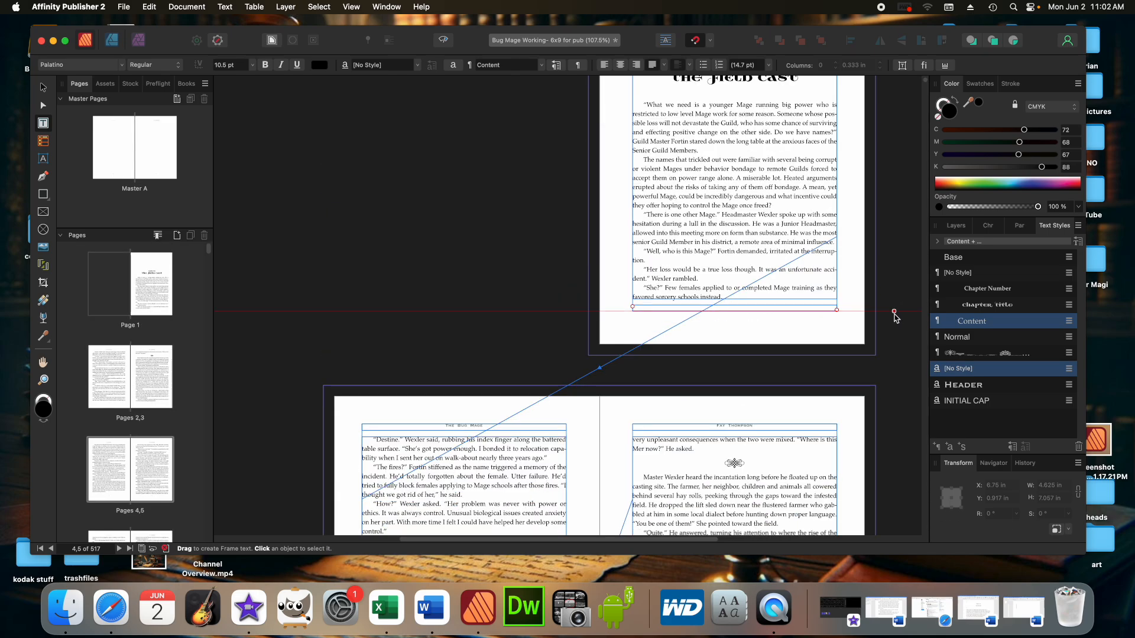
scroll(897, 319, up, 4)
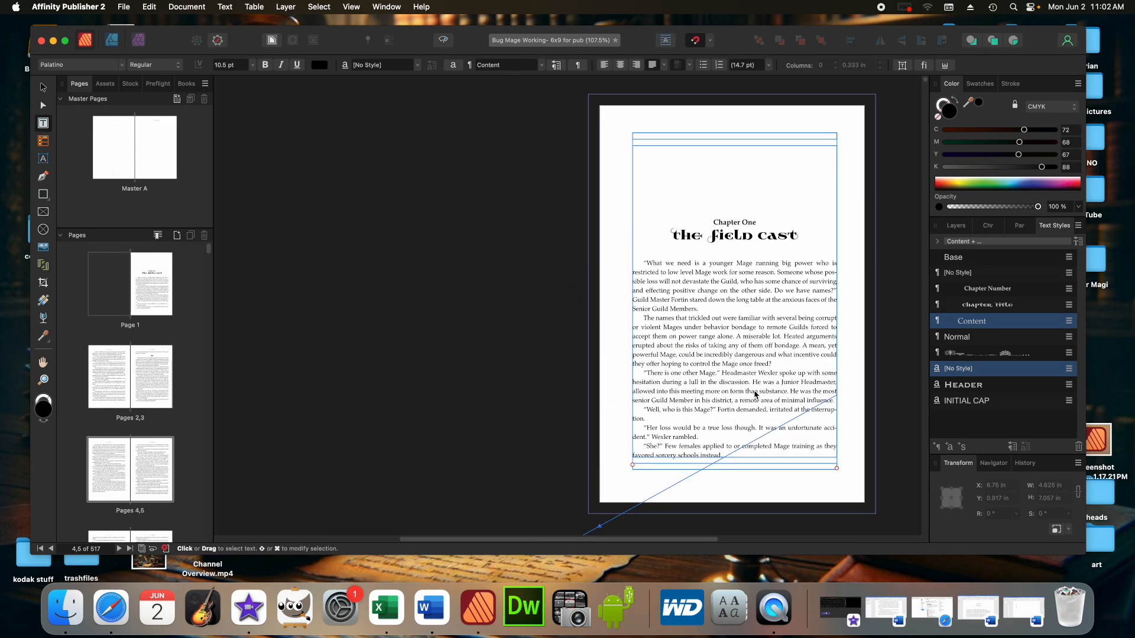